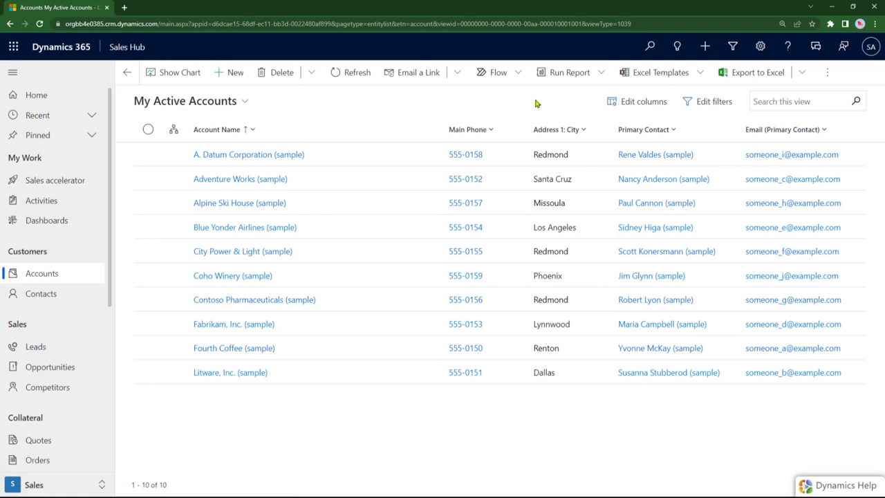
Step: Open the default help from the accounts list and browse the Dynamics 365 Sales documentation
{"action": "left_click", "coordinate": [785, 47]}
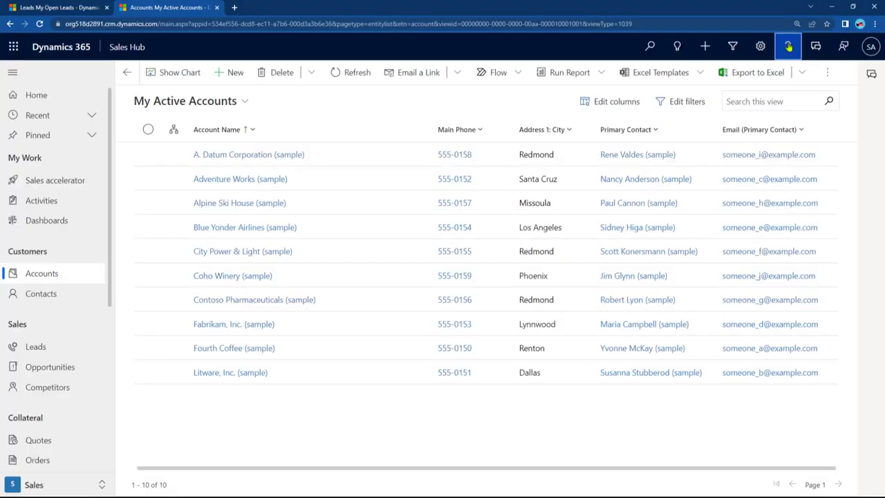
{"action": "left_click", "coordinate": [786, 46]}
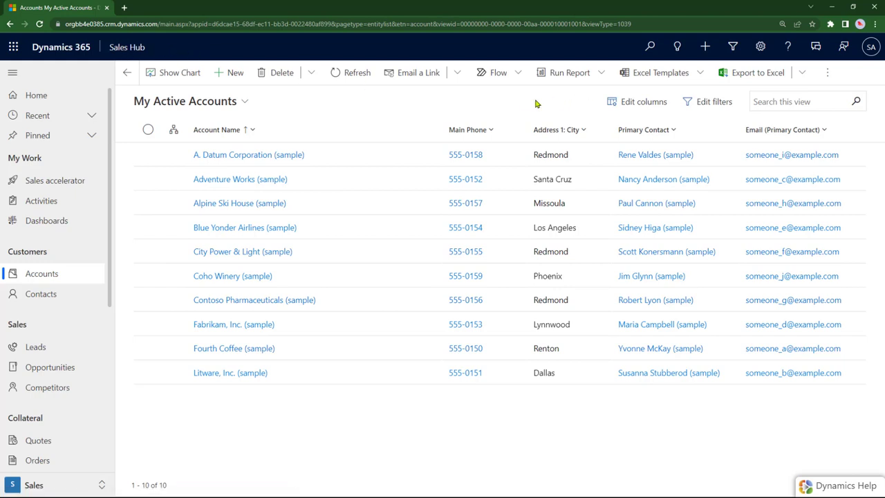
{"action": "left_click", "coordinate": [786, 47]}
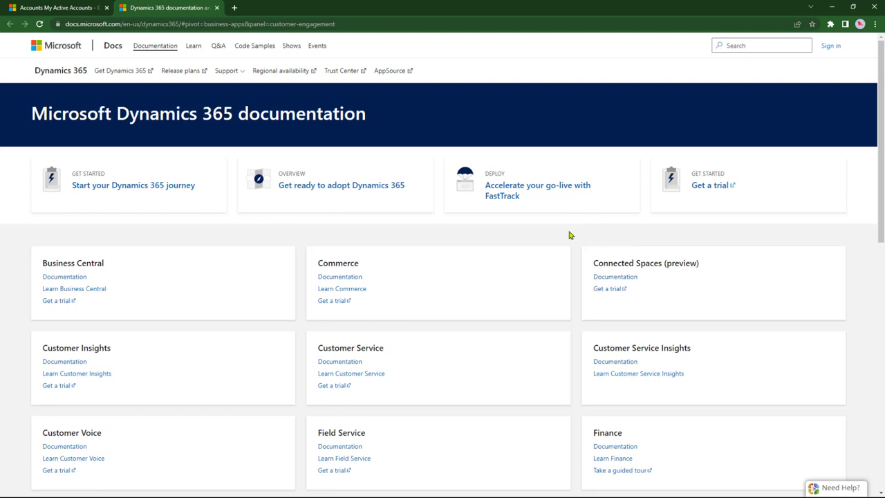
{"action": "scroll", "coordinate": [571, 234], "scroll_direction": "down", "scroll_amount": 4}
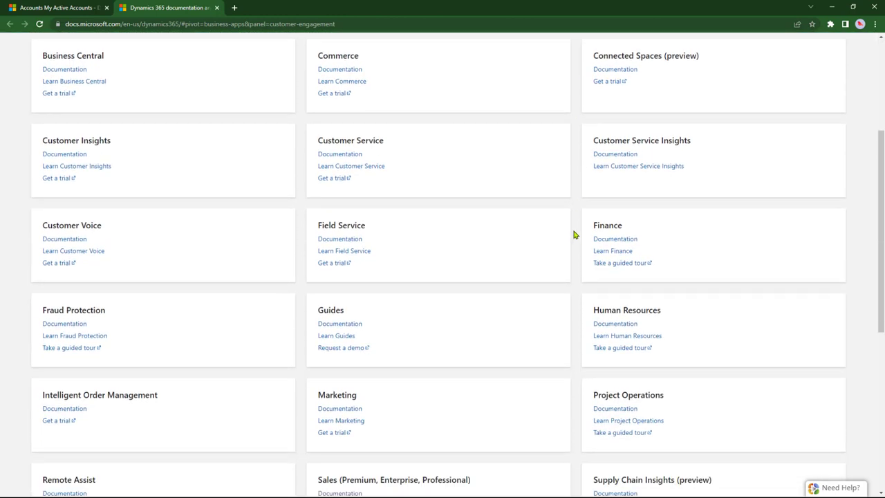
{"action": "scroll", "coordinate": [573, 235], "scroll_direction": "down", "scroll_amount": 2}
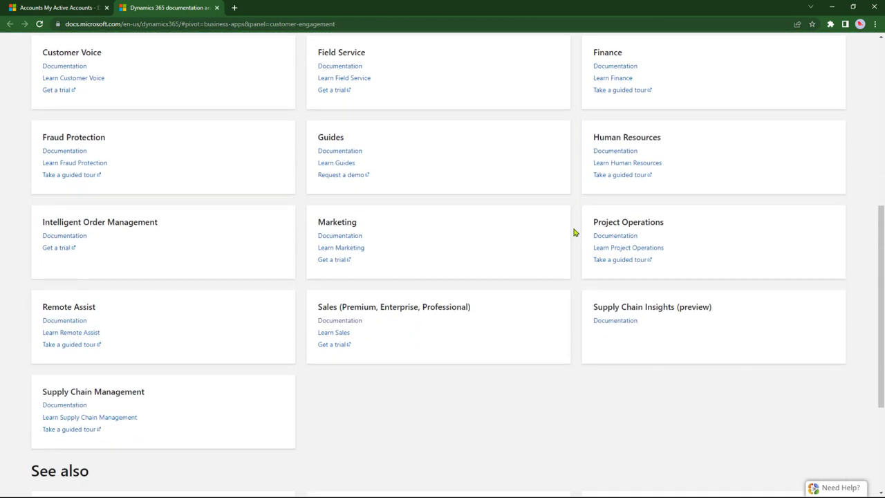
{"action": "left_click", "coordinate": [334, 320]}
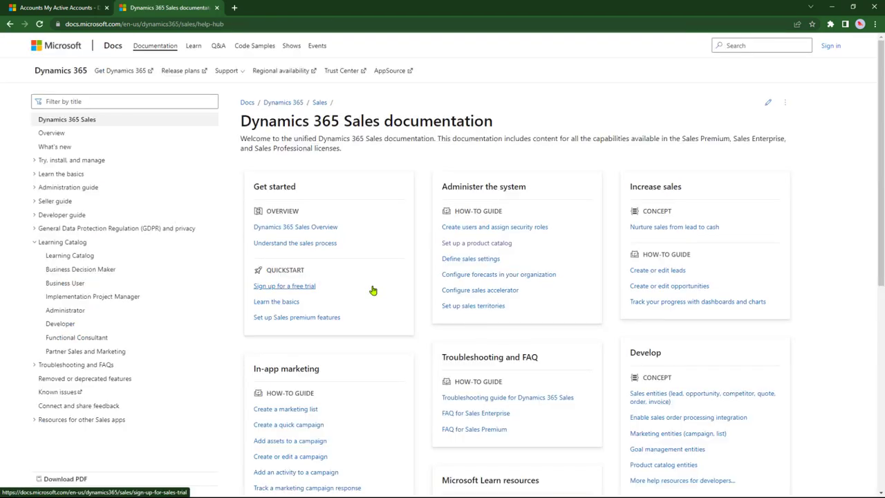
{"action": "scroll", "coordinate": [424, 279], "scroll_direction": "down", "scroll_amount": 2}
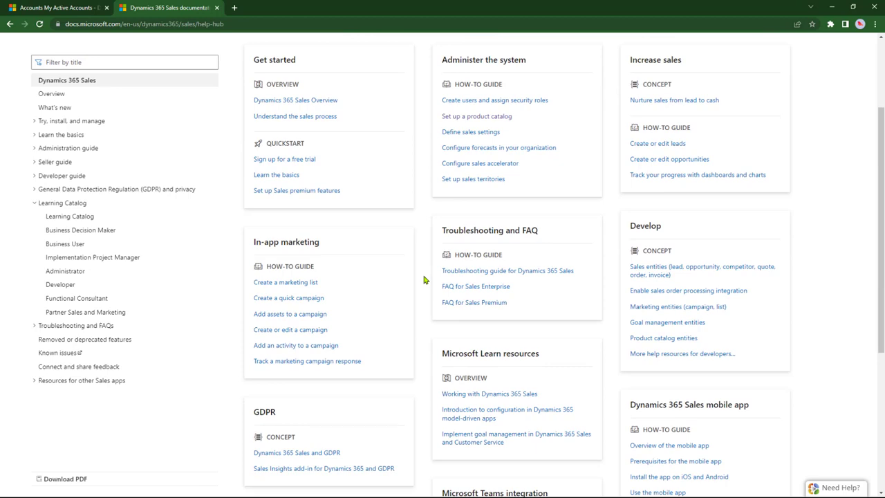
Step: Return to the Dynamics 365 documentation home page and search the docs for "create a view"
{"action": "left_click", "coordinate": [10, 24]}
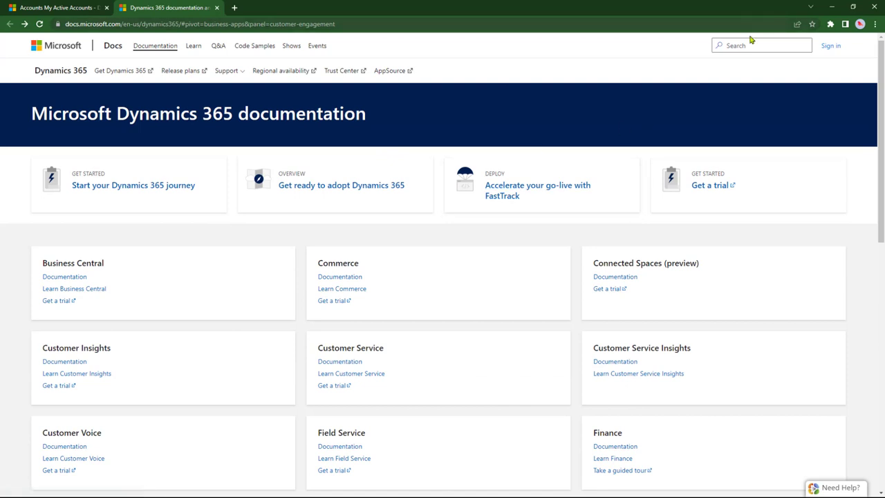
{"action": "left_click", "coordinate": [747, 44]}
{"action": "type", "text": "create"}
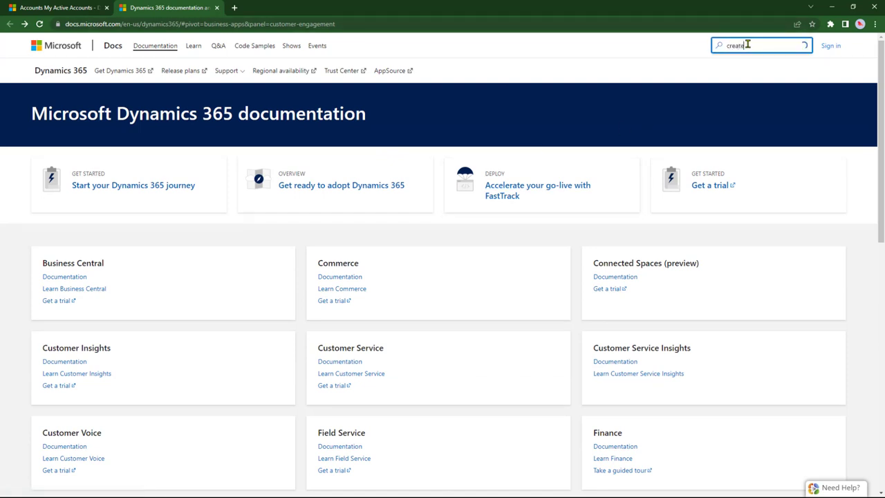
{"action": "type", "text": " a view"}
{"action": "key", "text": "Return"}
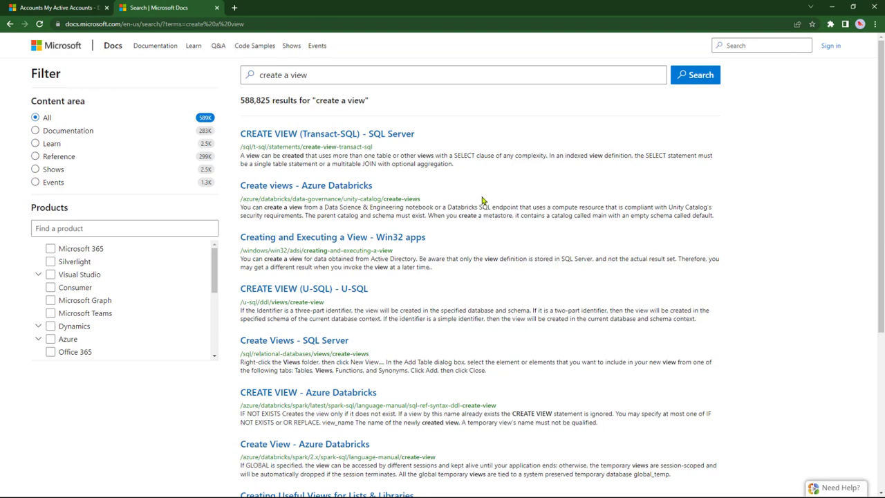
Step: In the general System Settings under Administration, set Enable Custom Help Panes and Guided Tasks to Yes and apply the settings
{"action": "left_click", "coordinate": [59, 8]}
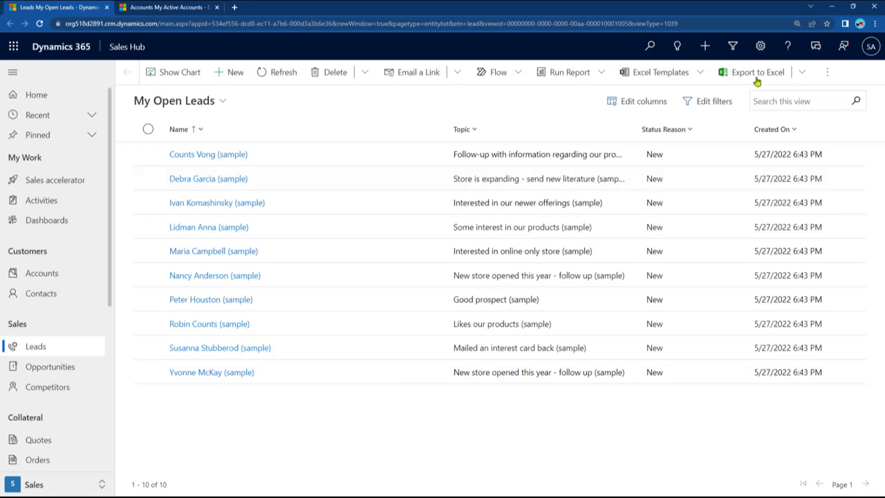
{"action": "left_click", "coordinate": [761, 48]}
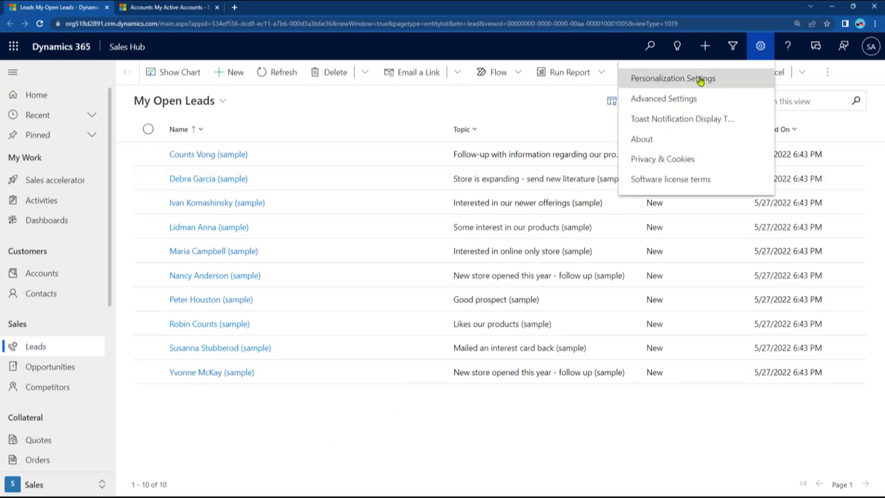
{"action": "left_click", "coordinate": [682, 98]}
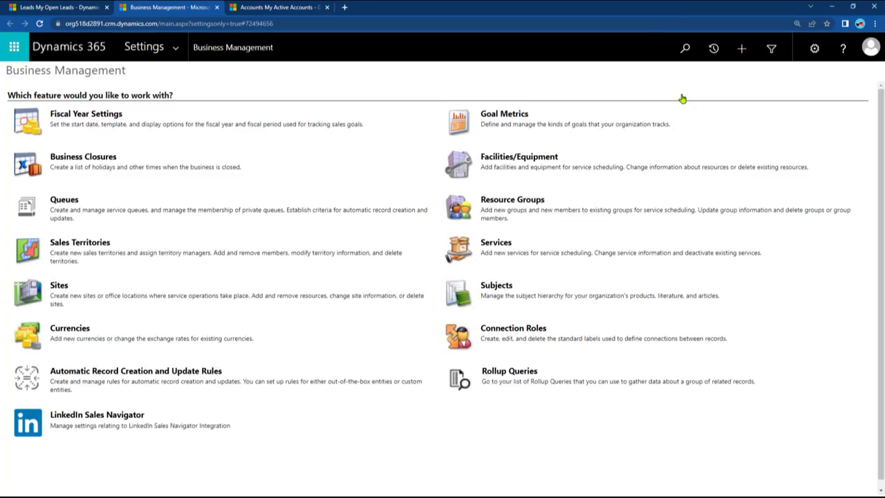
{"action": "left_click", "coordinate": [177, 57]}
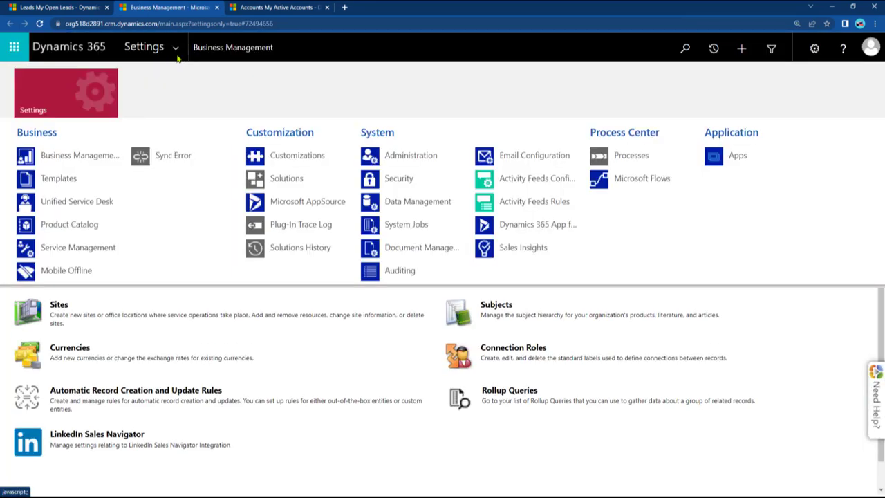
{"action": "left_click", "coordinate": [405, 159]}
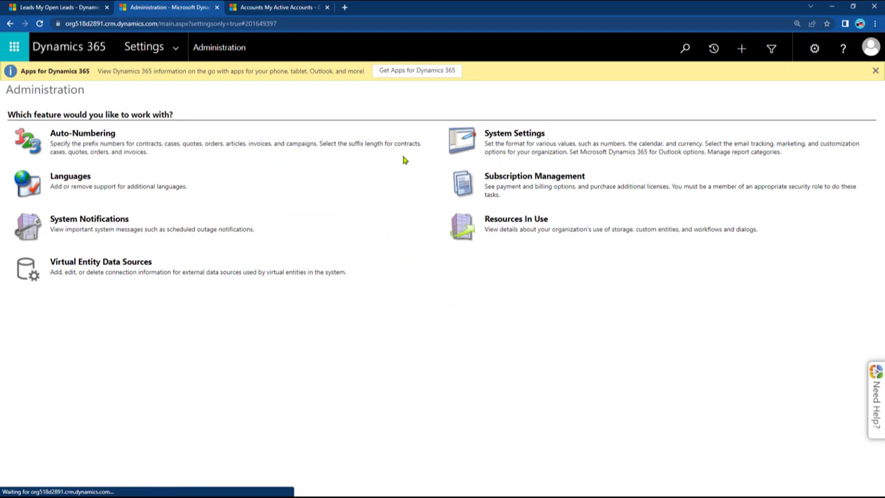
{"action": "left_click", "coordinate": [517, 137]}
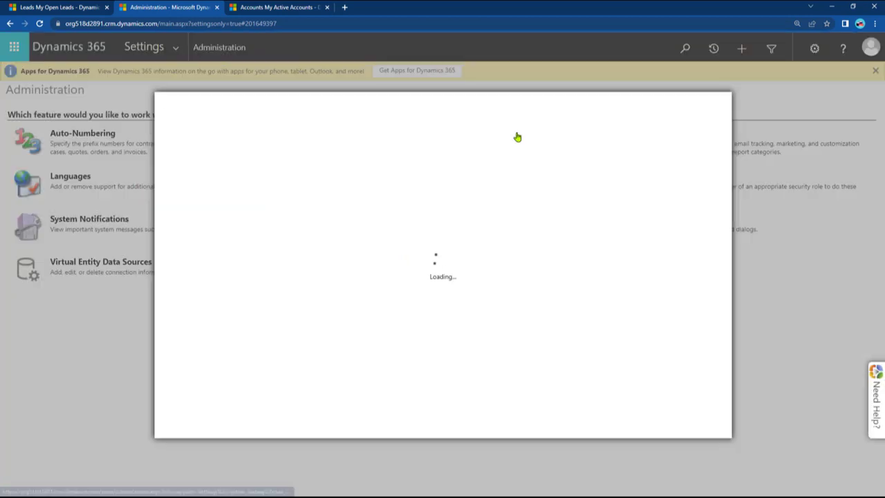
{"action": "mouse_move", "coordinate": [727, 195]}
{"action": "left_mouse_down"}
{"action": "mouse_move", "coordinate": [730, 317]}
{"action": "mouse_move", "coordinate": [729, 309]}
{"action": "left_mouse_up"}
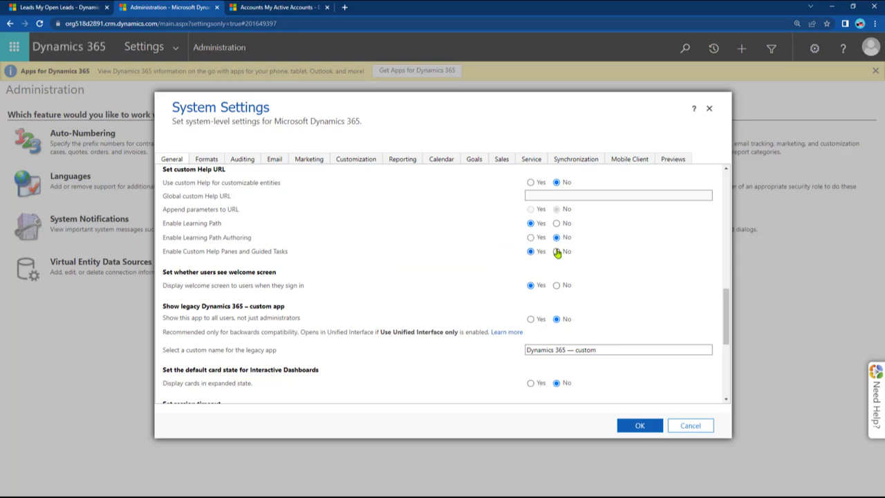
{"action": "left_click", "coordinate": [638, 423]}
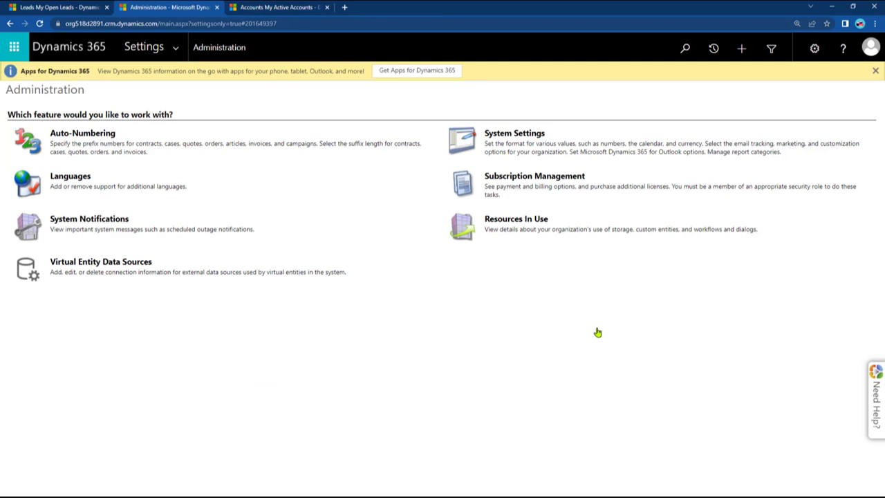
Step: Display the custom help panes for the My Open Leads list and the My Active Accounts list
{"action": "left_click", "coordinate": [51, 8]}
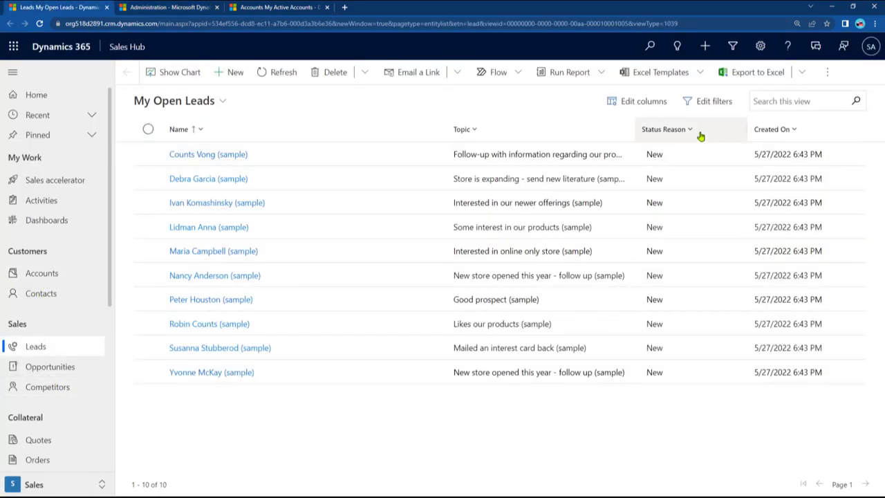
{"action": "left_click", "coordinate": [788, 47]}
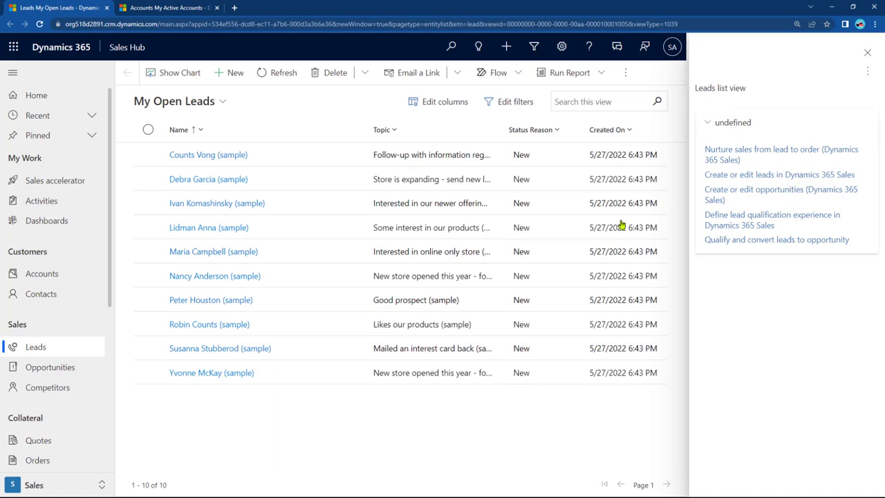
{"action": "left_click", "coordinate": [148, 8]}
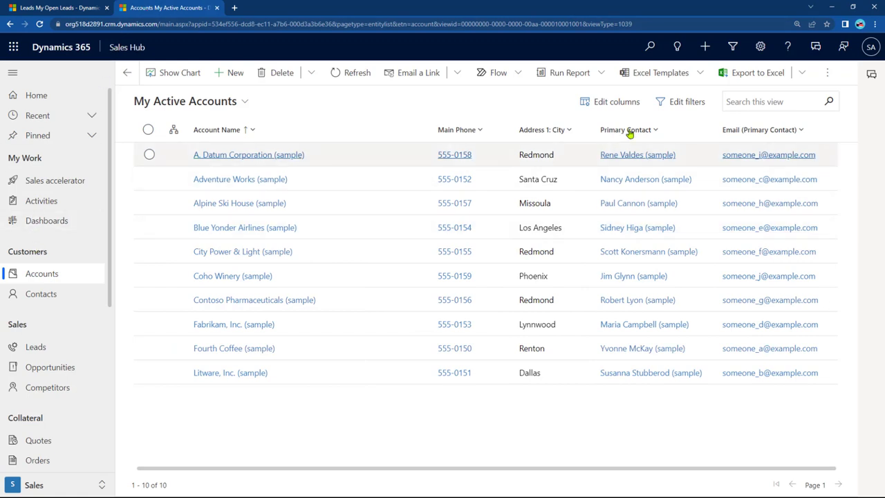
{"action": "left_click", "coordinate": [788, 47]}
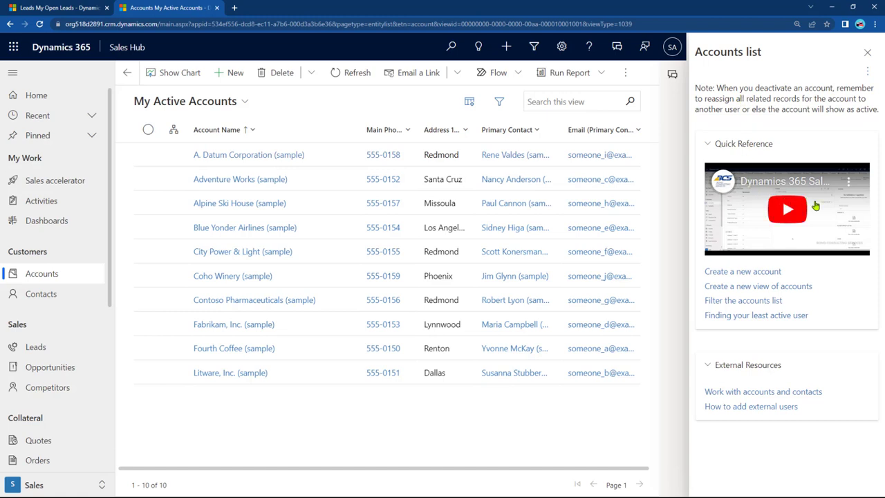
Step: Try the accounts help links for creating an account and a new view, and view the "Work with accounts and contacts" article
{"action": "left_click", "coordinate": [761, 274]}
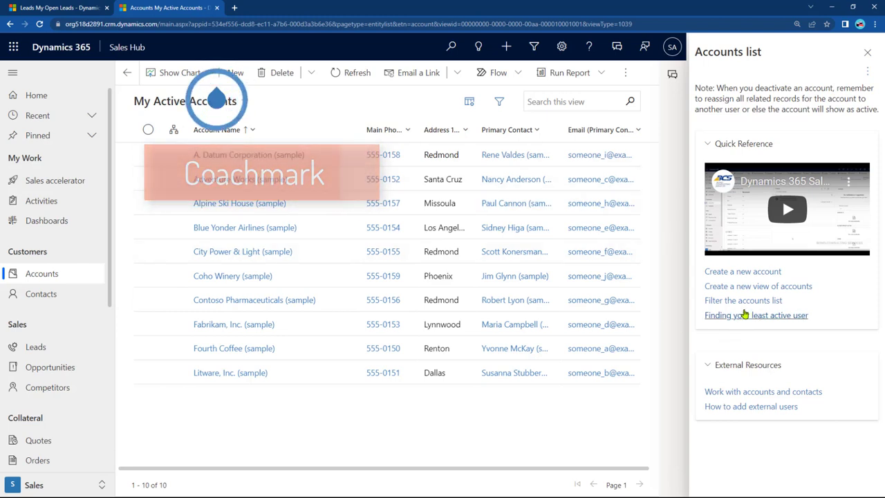
{"action": "left_click", "coordinate": [773, 286]}
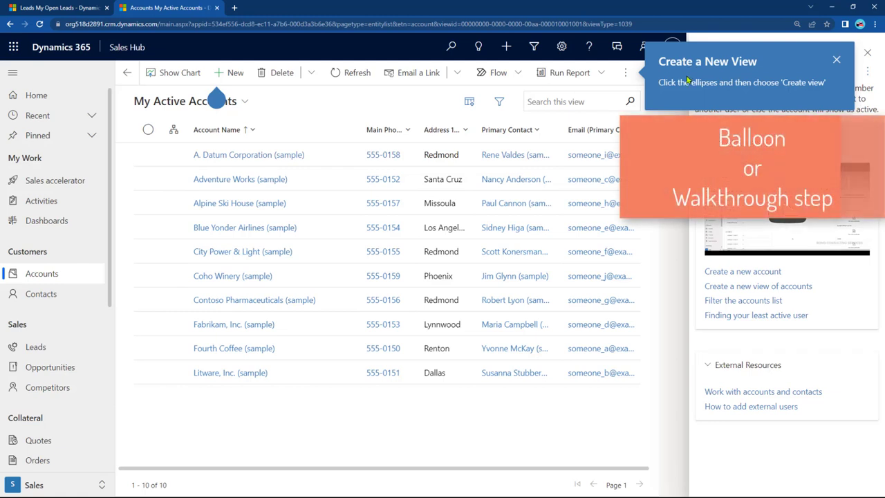
{"action": "left_click", "coordinate": [836, 59]}
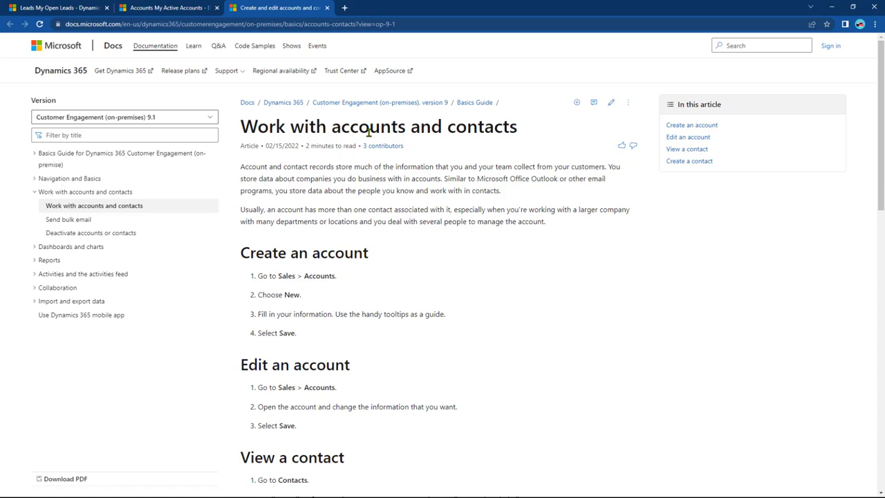
{"action": "left_click", "coordinate": [171, 7]}
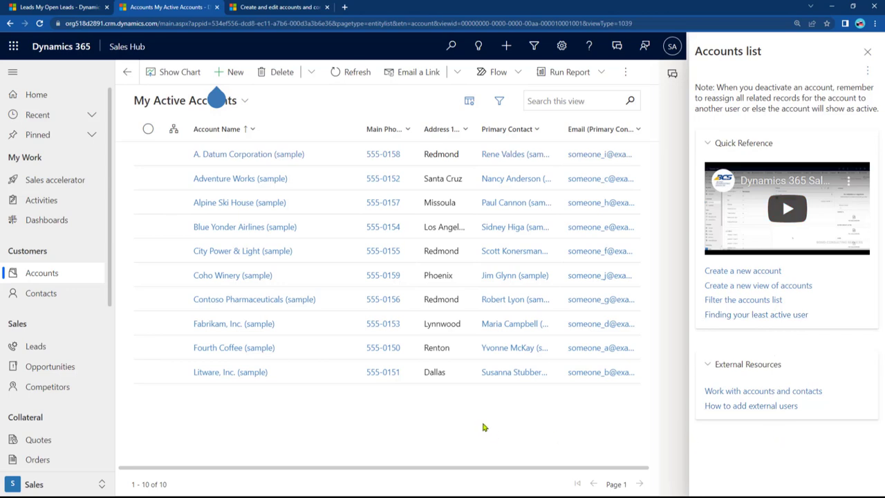
Step: Edit the leads help pane and retitle its "undefined" section as Resources
{"action": "left_click", "coordinate": [54, 13]}
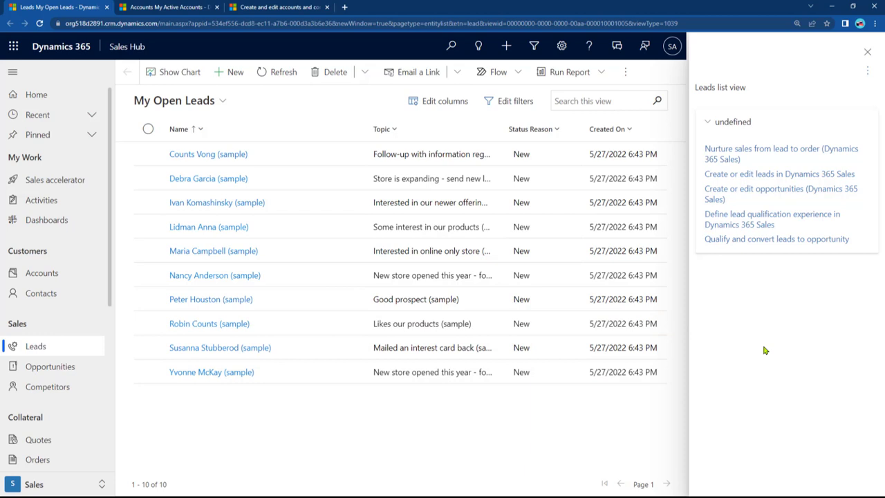
{"action": "left_click", "coordinate": [865, 74]}
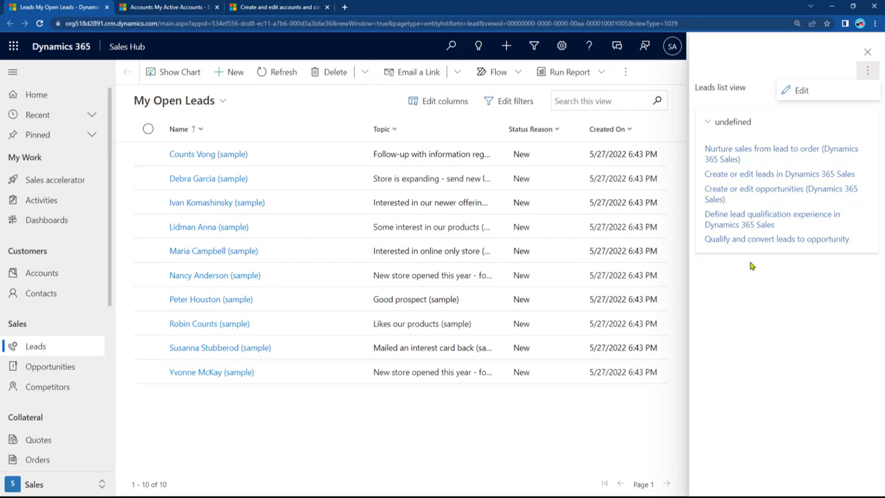
{"action": "left_click", "coordinate": [800, 91]}
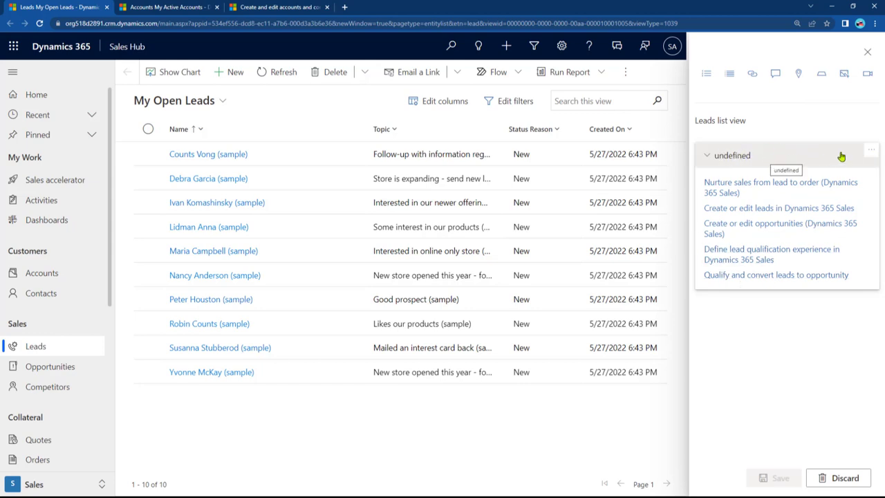
{"action": "left_click", "coordinate": [871, 150]}
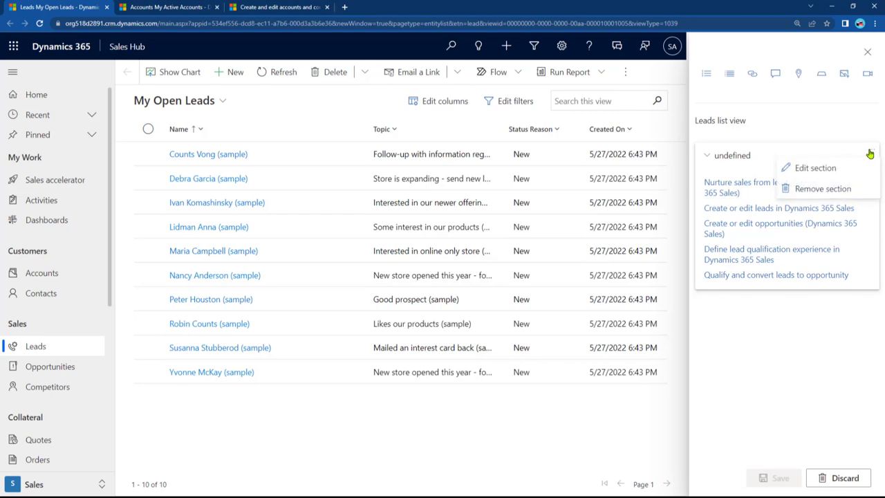
{"action": "left_click", "coordinate": [818, 169]}
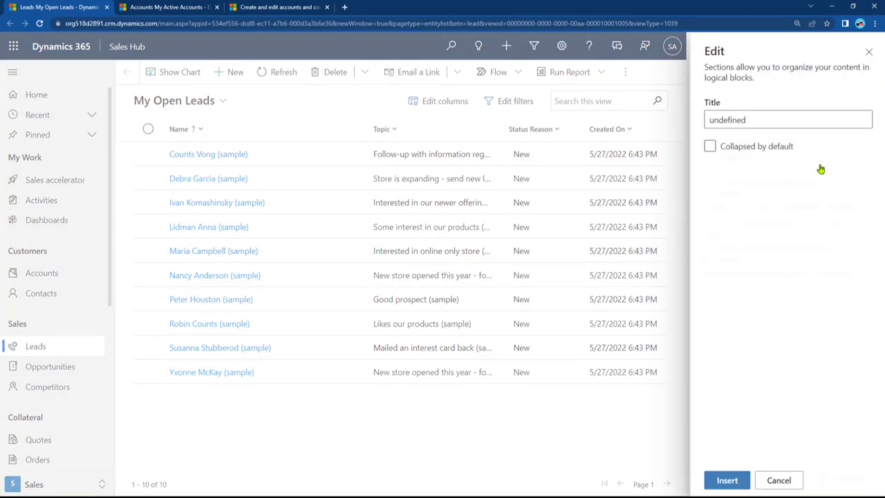
{"action": "double_click", "coordinate": [765, 117]}
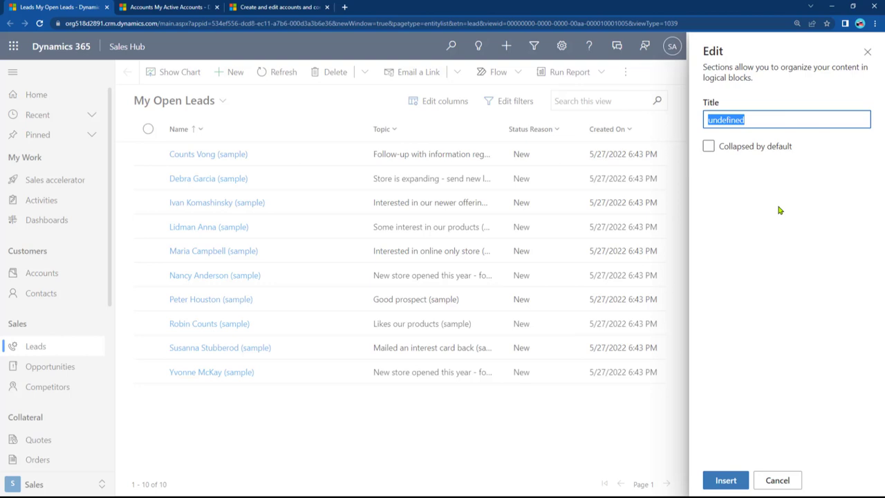
{"action": "type", "text": "Resources"}
{"action": "left_click", "coordinate": [721, 482]}
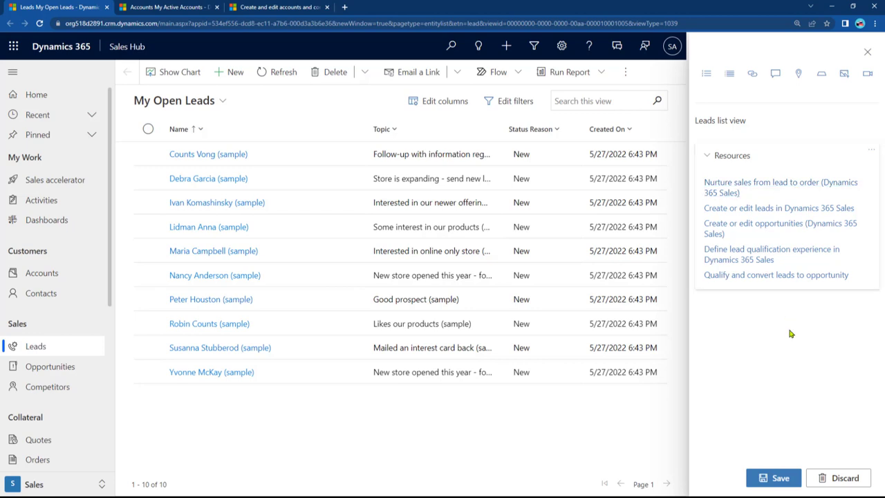
Step: Insert an empty line after "Leads list view" in the help pane, and collapse and re-expand the Resources section
{"action": "left_click", "coordinate": [772, 118]}
{"action": "key", "text": "Return"}
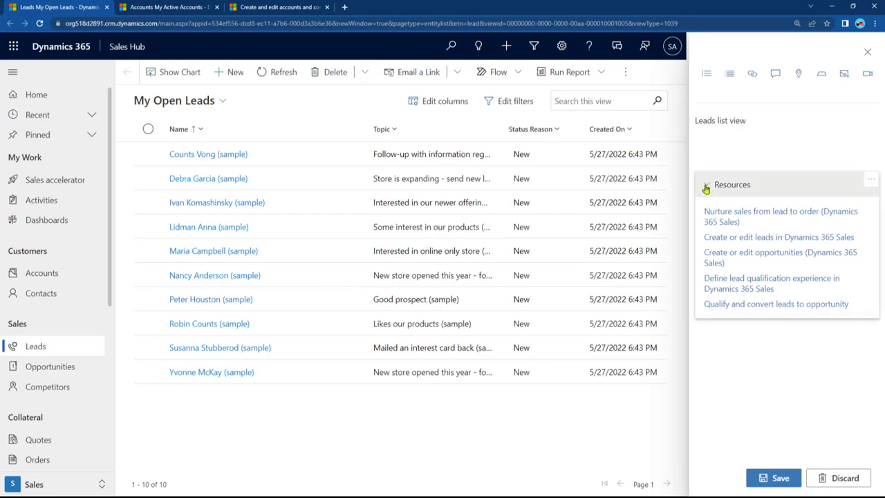
{"action": "left_click", "coordinate": [706, 185]}
{"action": "left_click", "coordinate": [706, 186]}
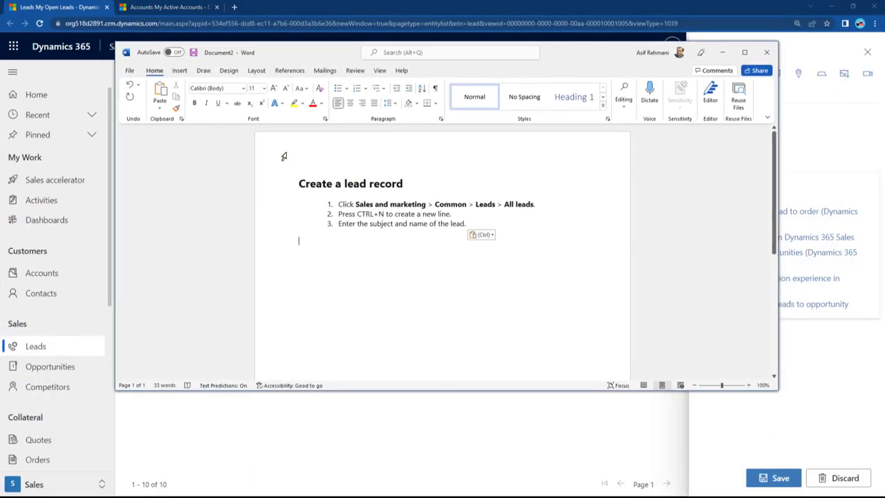
Step: Copy the "Create a lead record" heading and its three instructions from the Word document and paste them below "Leads list view" in the help pane
{"action": "left_click_drag", "start_coordinate": [468, 224], "coordinate": [297, 182]}
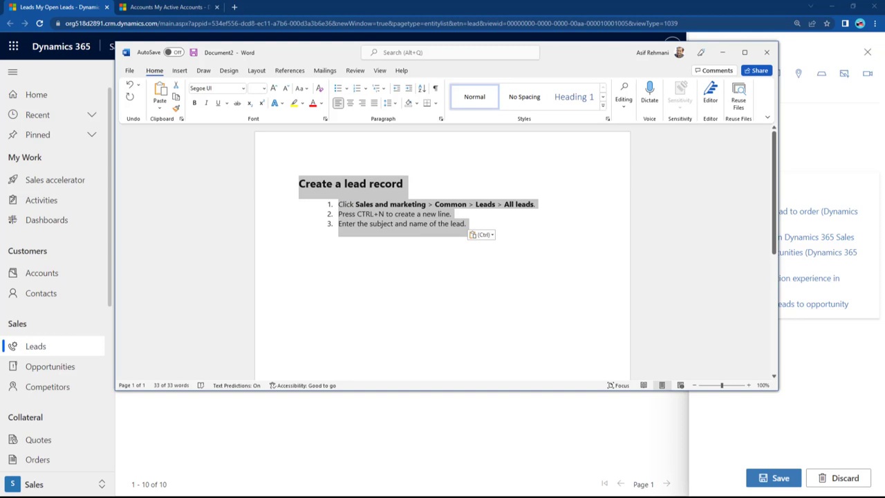
{"action": "right_click", "coordinate": [380, 229]}
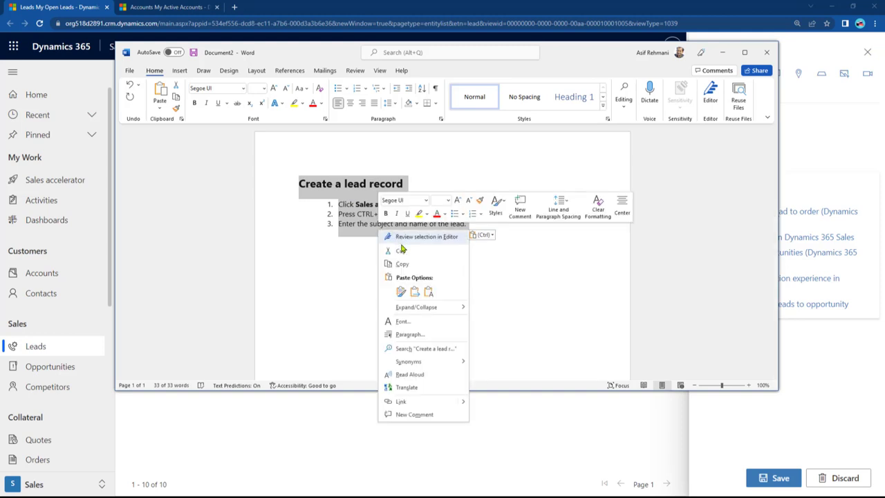
{"action": "left_click", "coordinate": [403, 264]}
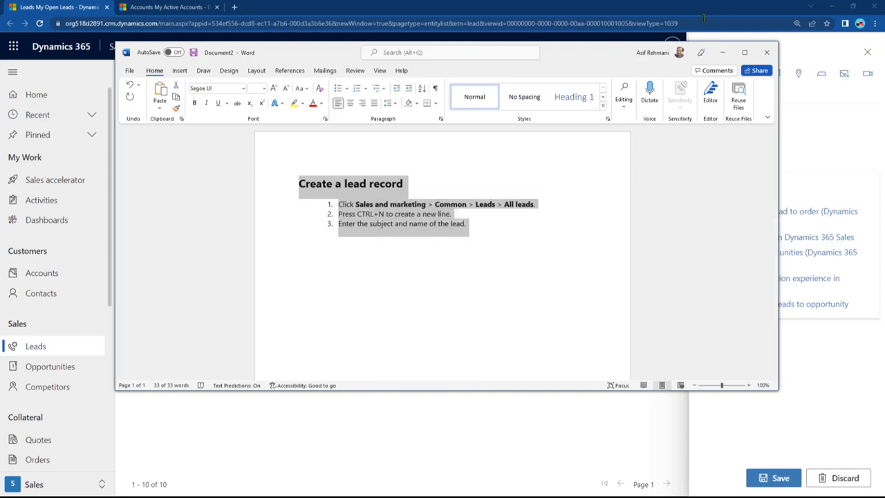
{"action": "left_click", "coordinate": [723, 52]}
{"action": "right_click", "coordinate": [719, 146]}
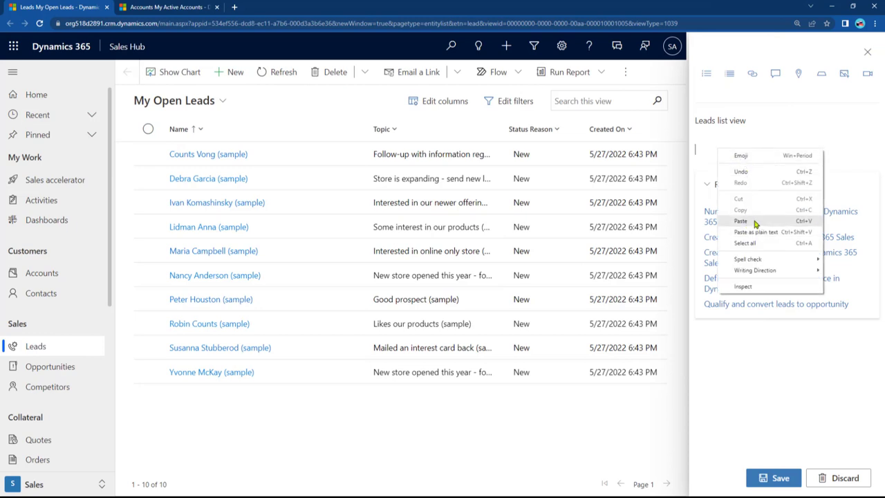
{"action": "left_click", "coordinate": [750, 222]}
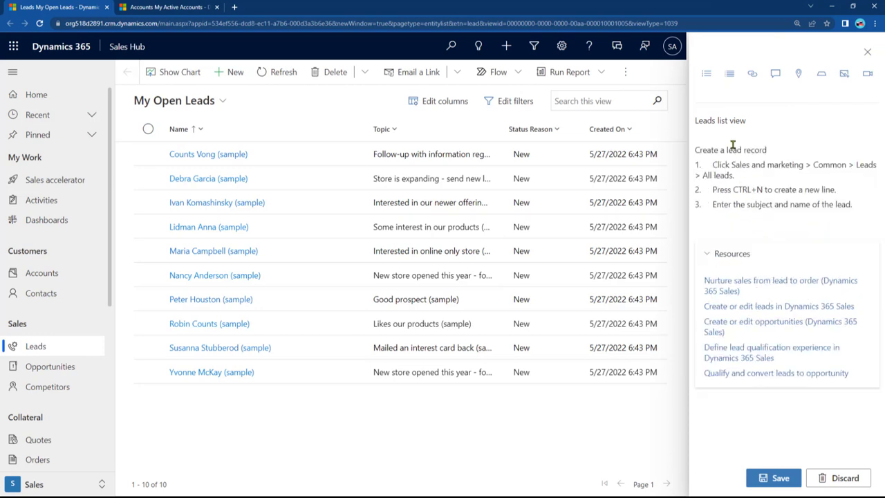
Step: Compare the pasted text with the Word document and remove the plain-text numbers before the three instructions in the help pane
{"action": "key", "text": "alt+Tab"}
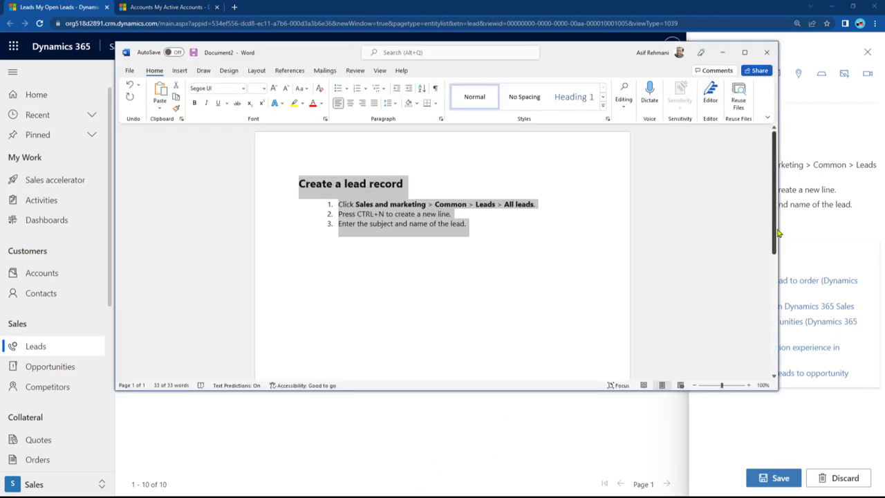
{"action": "left_click_drag", "start_coordinate": [778, 235], "coordinate": [577, 239]}
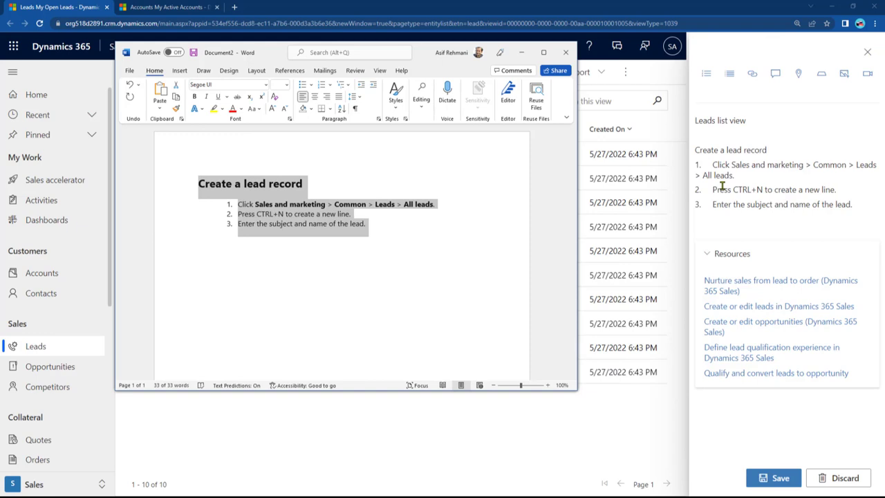
{"action": "left_click", "coordinate": [725, 164]}
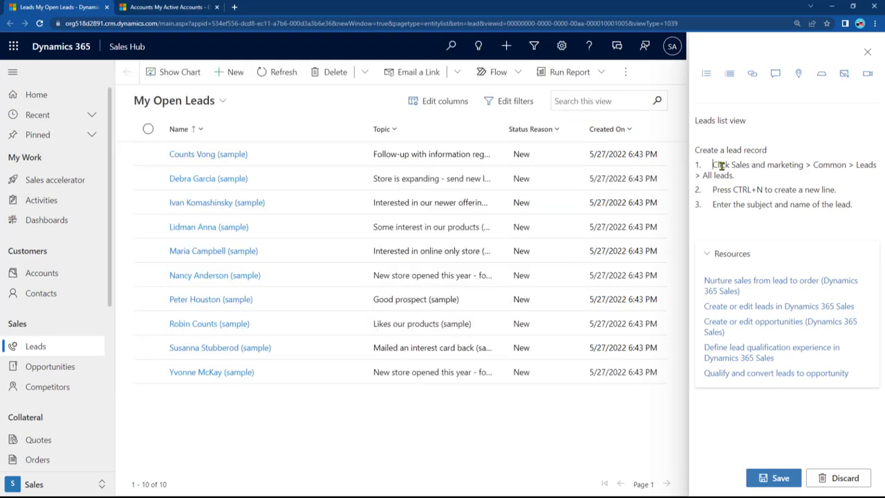
{"action": "key", "text": "BackSpace"}
{"action": "key", "text": "BackSpace"}
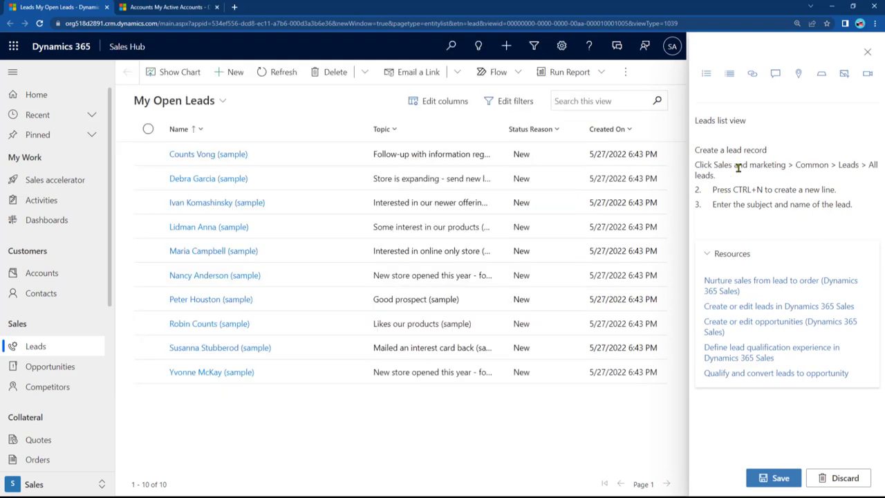
{"action": "key", "text": "Down"}
{"action": "key", "text": "Down"}
{"action": "key", "text": "BackSpace"}
{"action": "key", "text": "BackSpace"}
{"action": "key", "text": "shift+Home"}
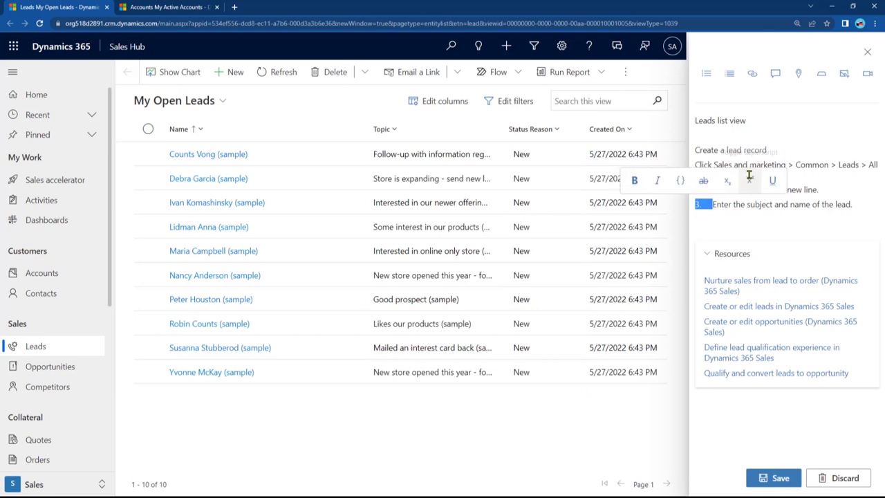
{"action": "key", "text": "BackSpace"}
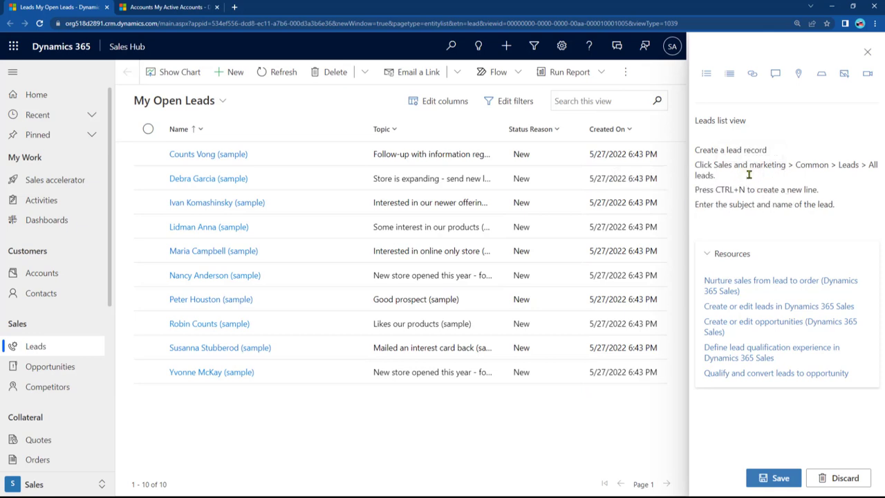
Step: Make the "Create a lead record" heading bold and format the three instructions below it as a numbered list
{"action": "left_click_drag", "start_coordinate": [776, 150], "coordinate": [766, 204]}
{"action": "left_click", "coordinate": [661, 125]}
{"action": "left_click", "coordinate": [697, 164]}
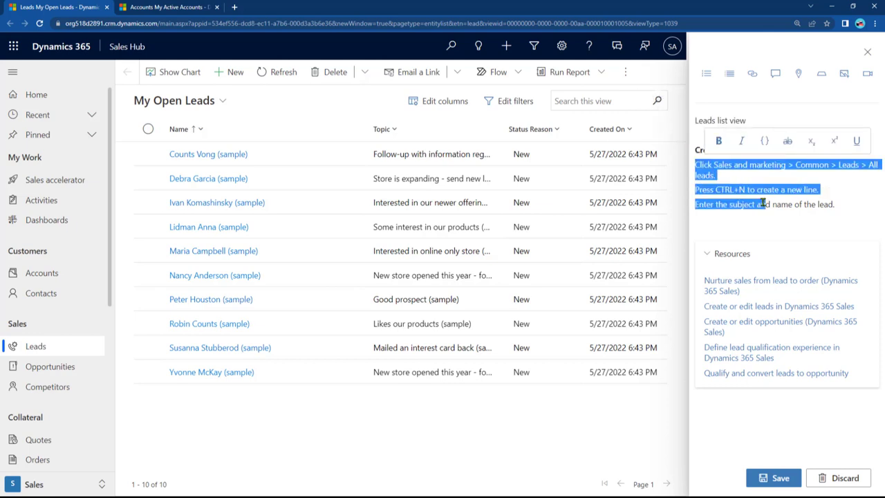
{"action": "left_click", "coordinate": [706, 82]}
{"action": "left_click", "coordinate": [766, 179]}
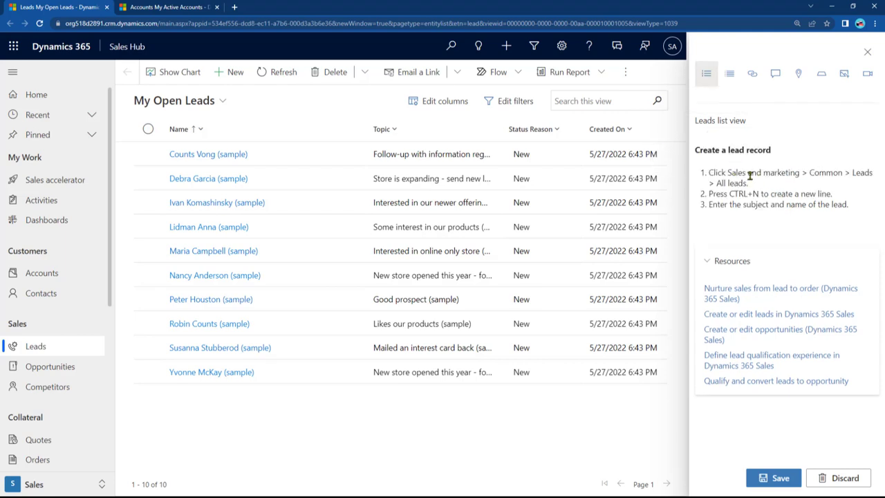
Step: Try code formatting on the word "Sales" in the first list item and remove it again
{"action": "double_click", "coordinate": [737, 173]}
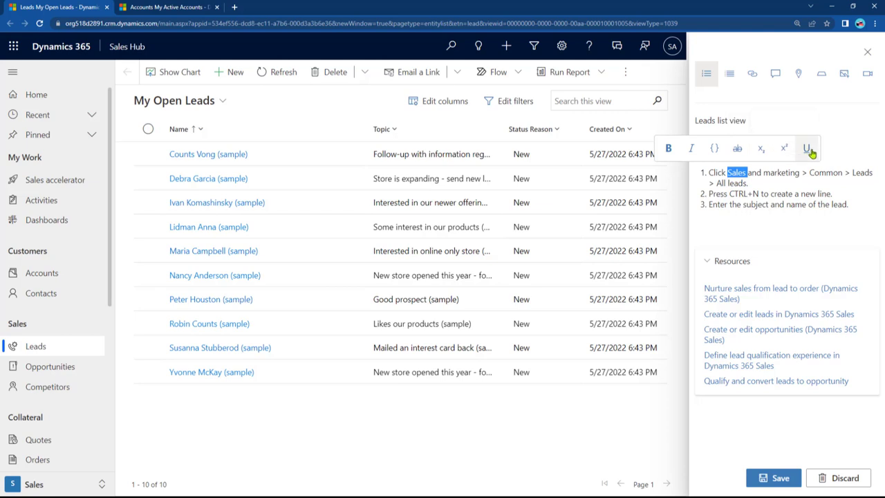
{"action": "left_click", "coordinate": [715, 149]}
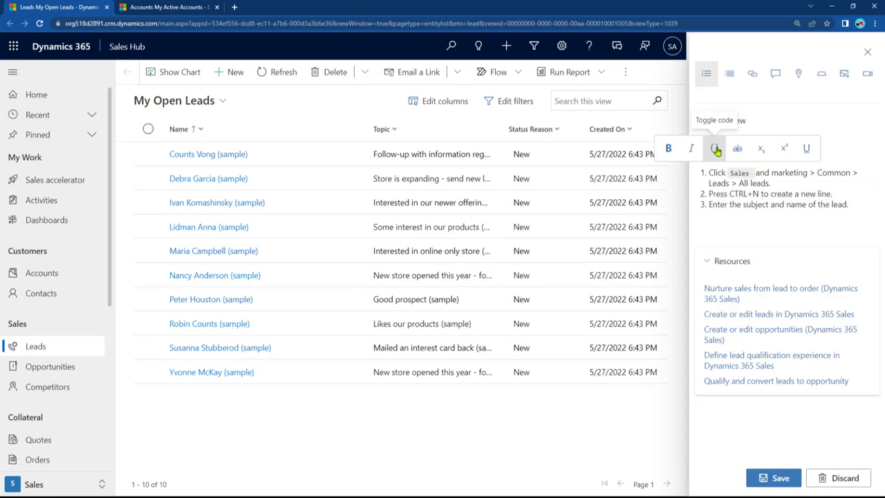
{"action": "left_click", "coordinate": [712, 151]}
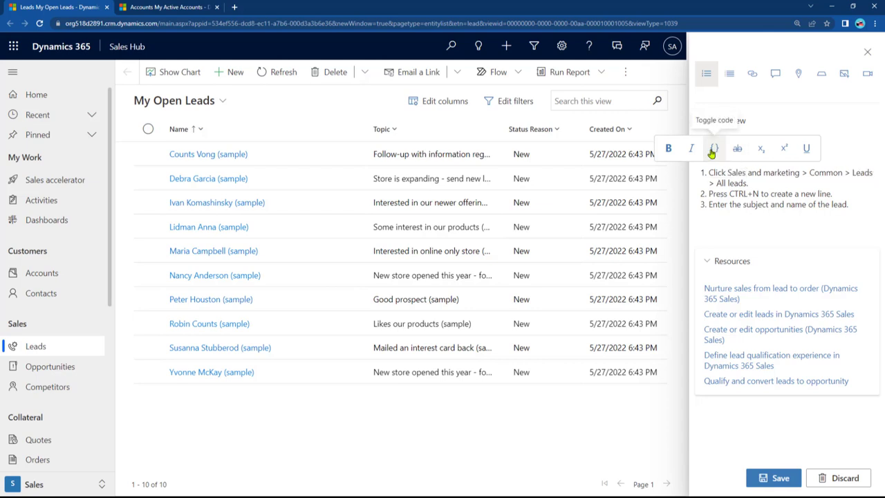
{"action": "left_click", "coordinate": [739, 174]}
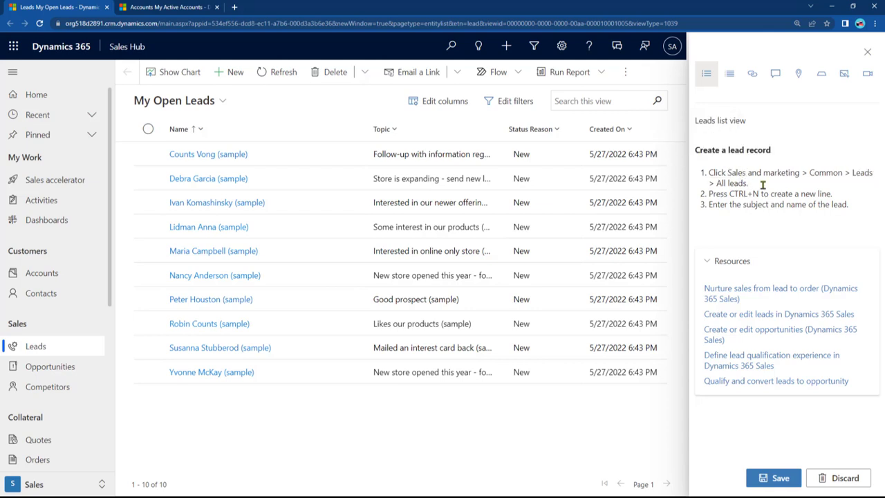
Step: Insert a section titled "Leads management", collapsed by default, below the numbered list, and collapse and re-expand it
{"action": "left_click", "coordinate": [742, 221]}
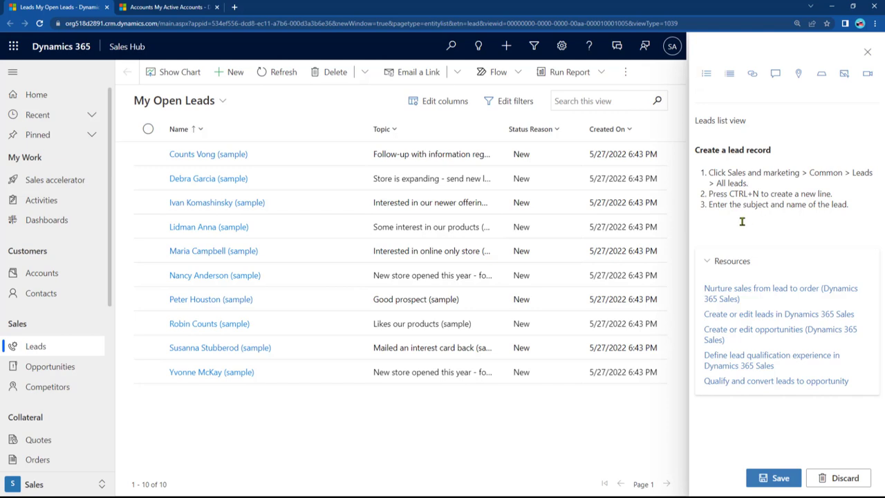
{"action": "left_click", "coordinate": [822, 73]}
{"action": "left_click", "coordinate": [743, 118]}
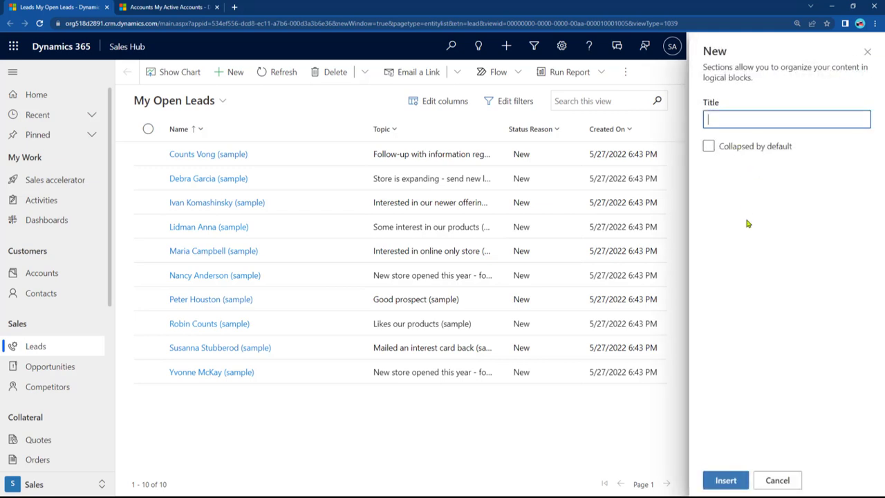
{"action": "type", "text": "Leads management"}
{"action": "key", "text": "BackSpace"}
{"action": "key", "text": "BackSpace"}
{"action": "key", "text": "BackSpace"}
{"action": "left_click", "coordinate": [749, 147]}
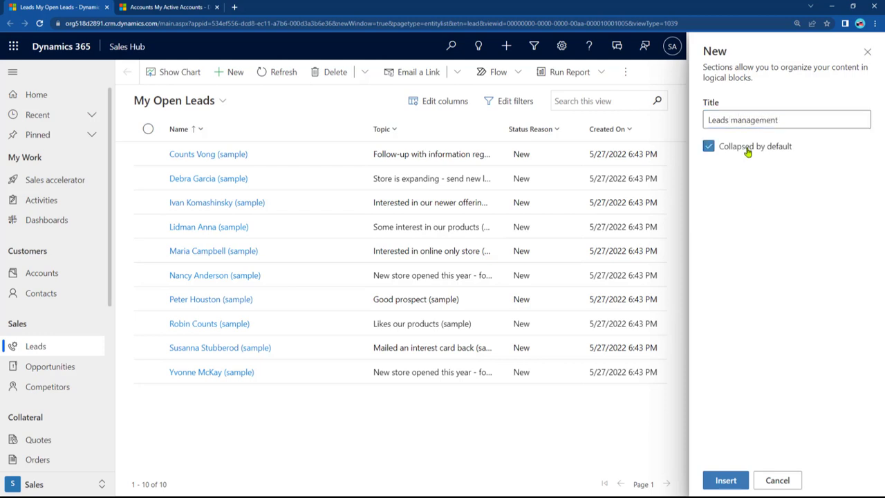
{"action": "left_click", "coordinate": [722, 477]}
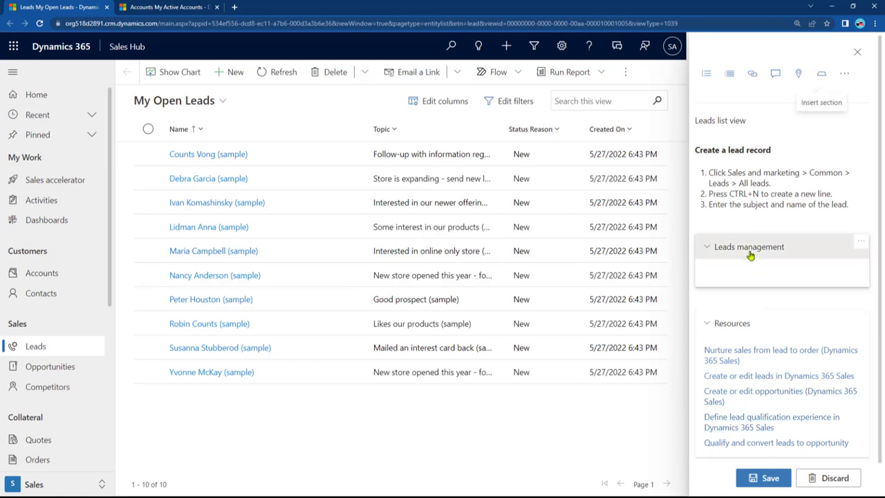
{"action": "left_click", "coordinate": [709, 247]}
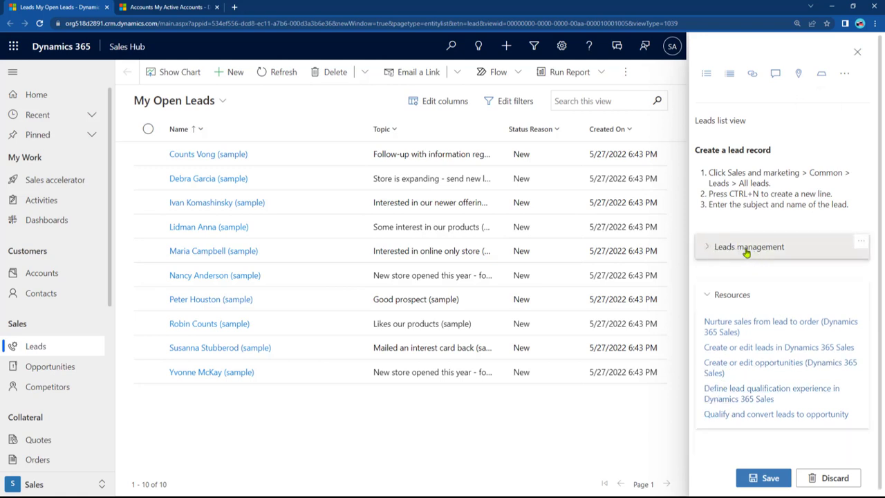
{"action": "left_click", "coordinate": [710, 248]}
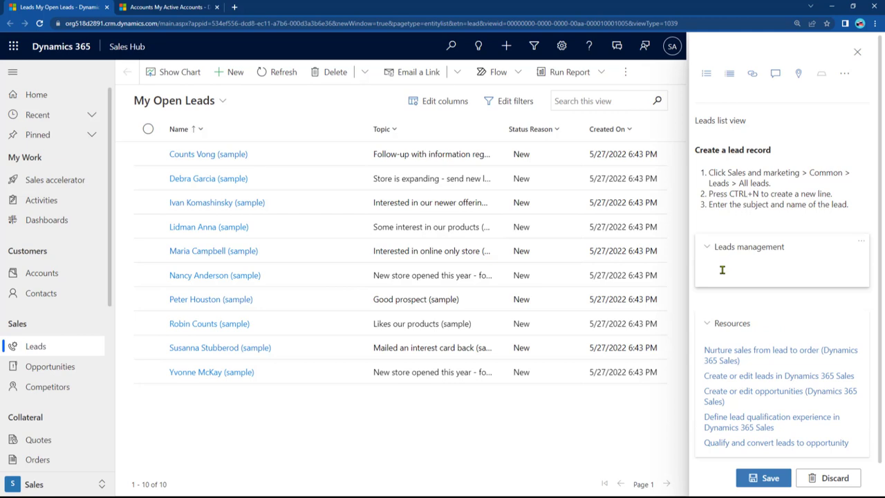
Step: Insert a "Qualify and Convert Leads" link in the Leads management section to Microsoft's qualify-lead-convert-opportunity-sales docs page, opening in a new window
{"action": "left_click", "coordinate": [752, 75]}
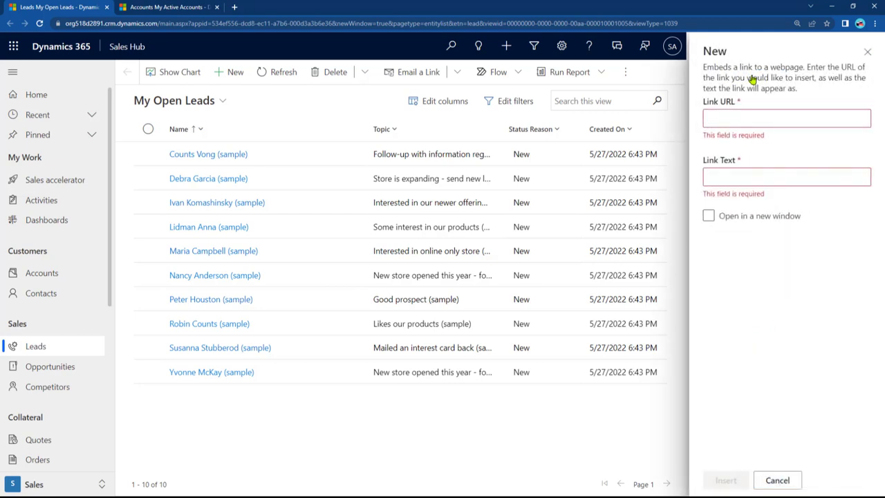
{"action": "left_click", "coordinate": [761, 173]}
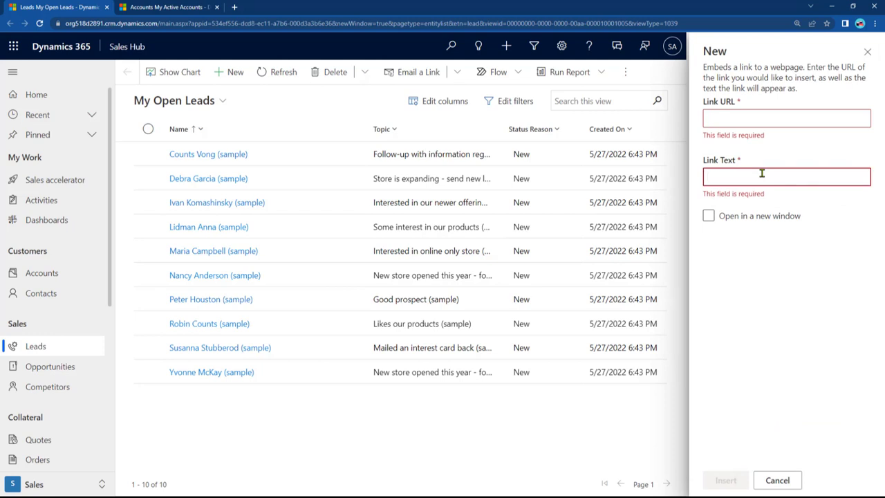
{"action": "key", "text": "ctrl+v"}
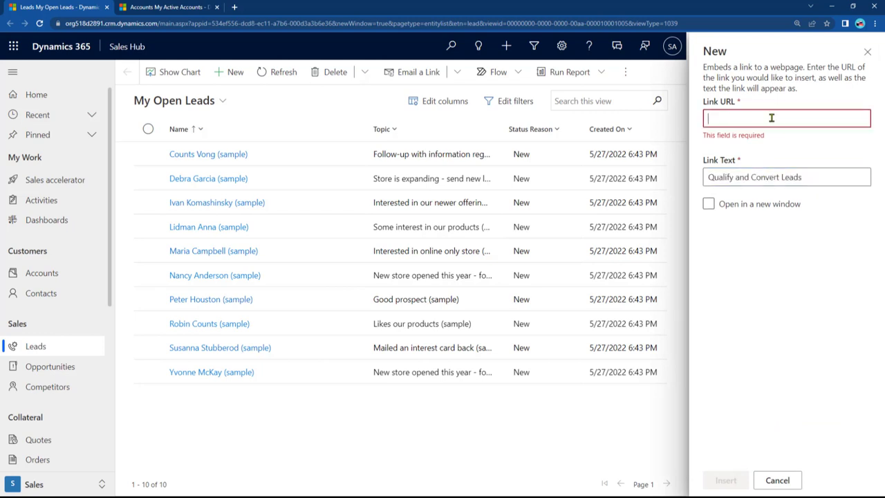
{"action": "left_click", "coordinate": [771, 118]}
{"action": "key", "text": "ctrl+v"}
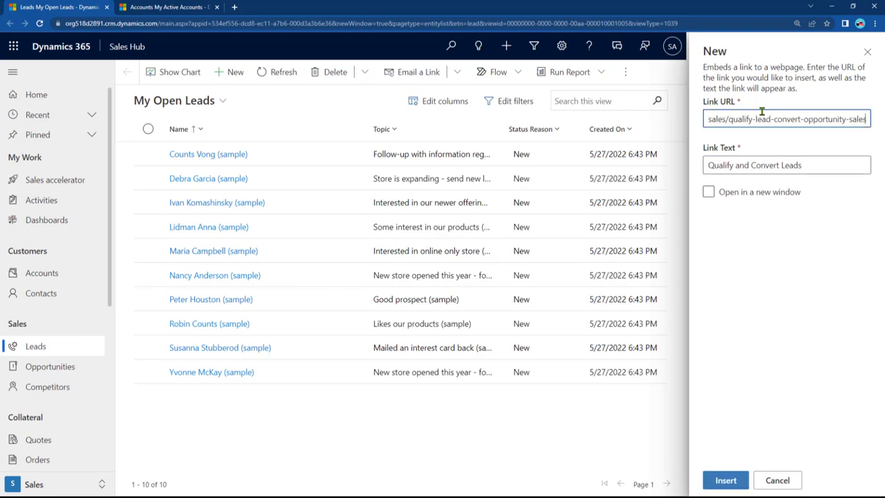
{"action": "left_click", "coordinate": [752, 200]}
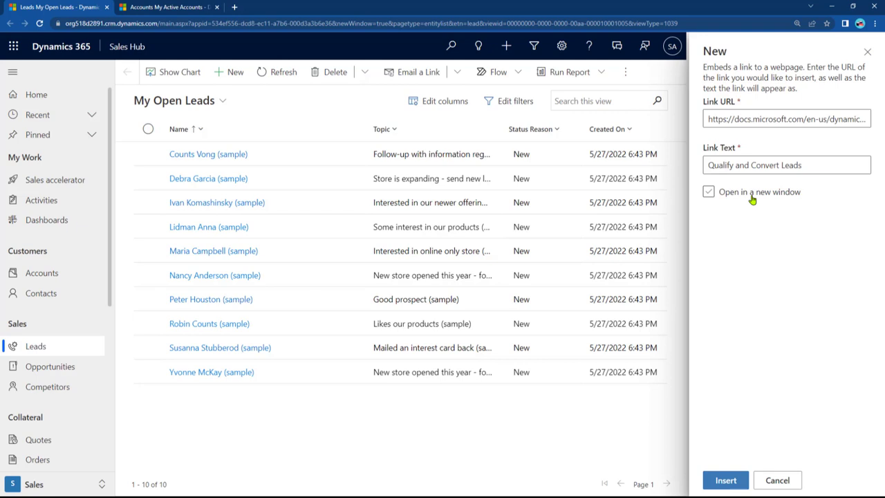
{"action": "left_click", "coordinate": [739, 194]}
{"action": "left_click", "coordinate": [726, 480]}
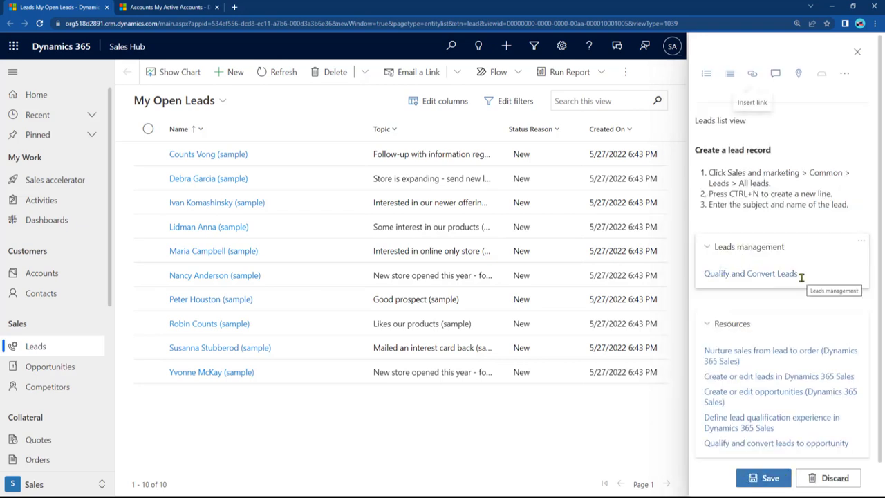
Step: Save the help pane, test the "Qualify and Convert Leads" link under Leads management, and return to the My Open Leads page
{"action": "left_click", "coordinate": [776, 478]}
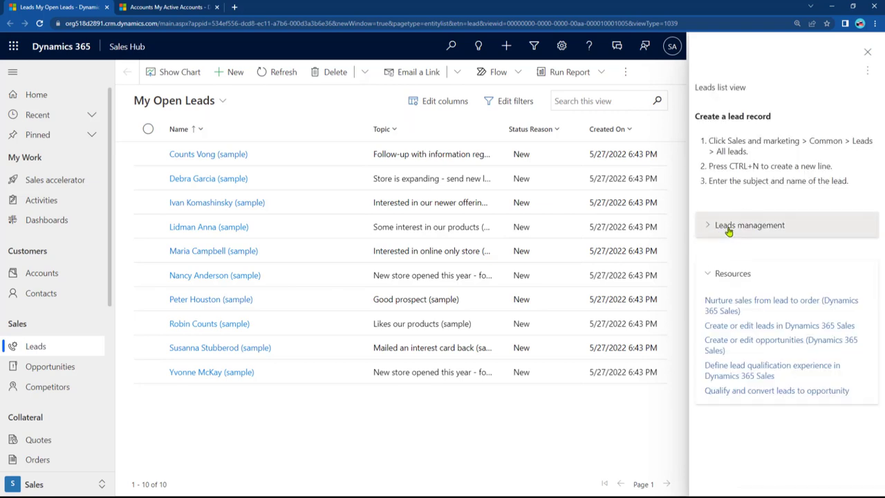
{"action": "left_click", "coordinate": [728, 230]}
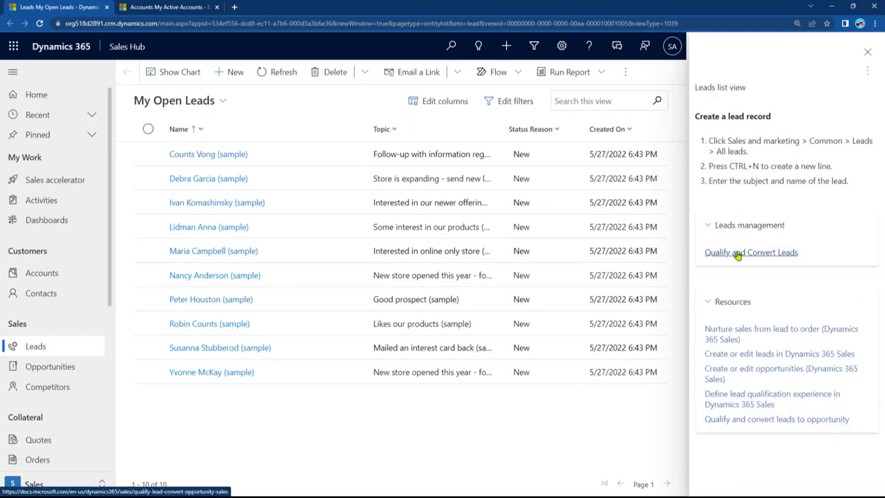
{"action": "left_click", "coordinate": [738, 253]}
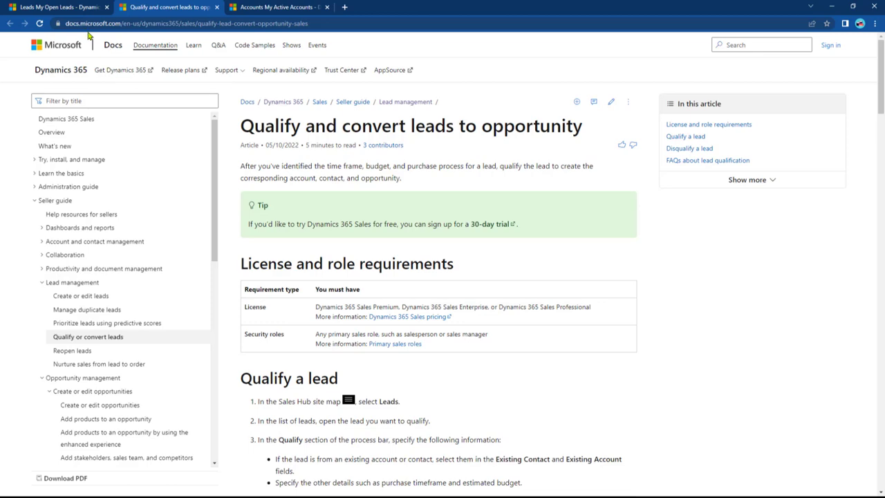
{"action": "left_click", "coordinate": [66, 7]}
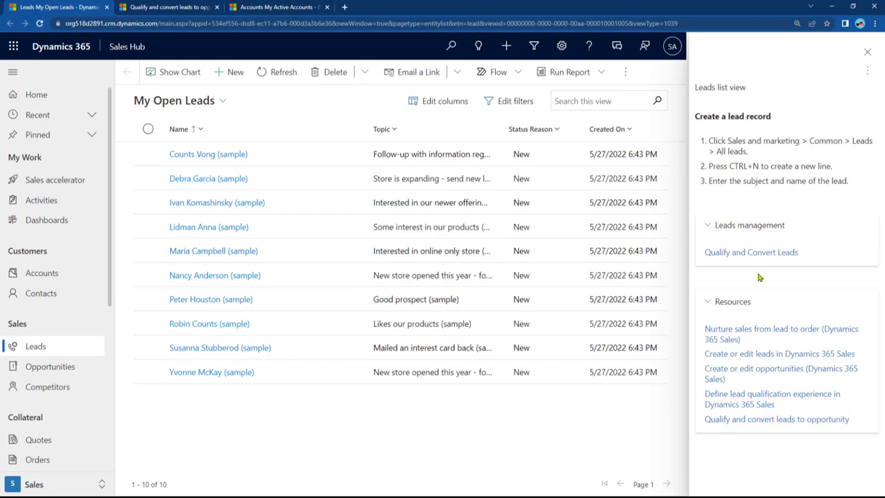
Step: Insert a coachmark link "Create a new Lead" below "Qualify and Convert Leads" in the Leads management section, pointing to the New command
{"action": "left_click", "coordinate": [865, 72]}
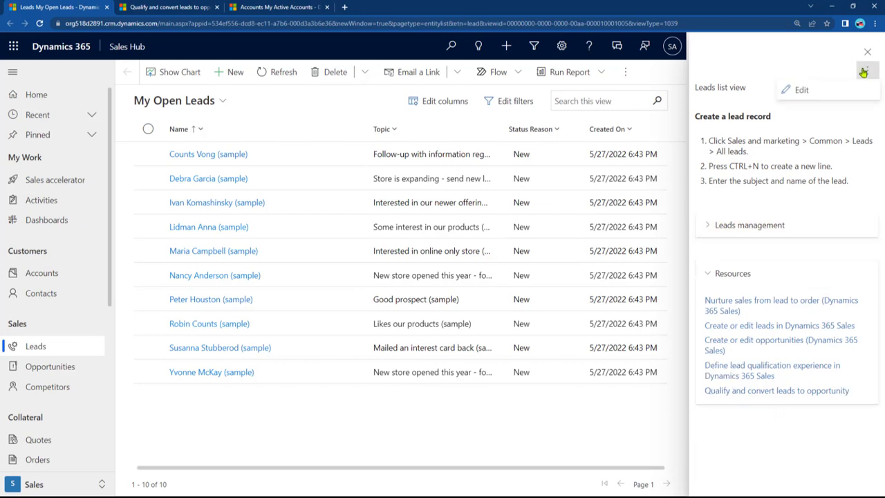
{"action": "left_click", "coordinate": [838, 90]}
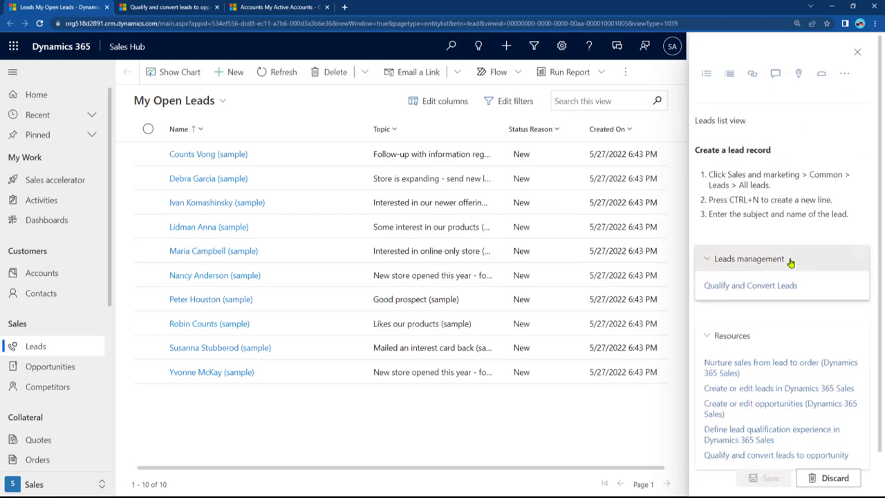
{"action": "left_click", "coordinate": [815, 286]}
{"action": "key", "text": "Return"}
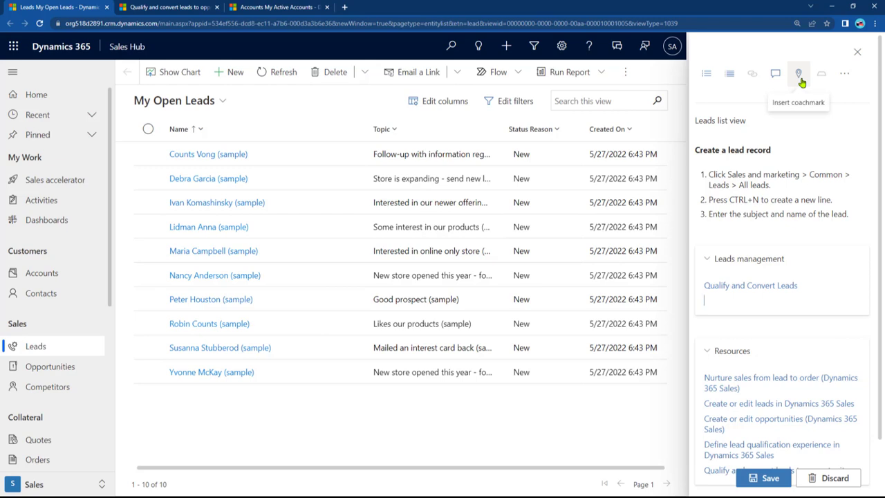
{"action": "left_click", "coordinate": [734, 301]}
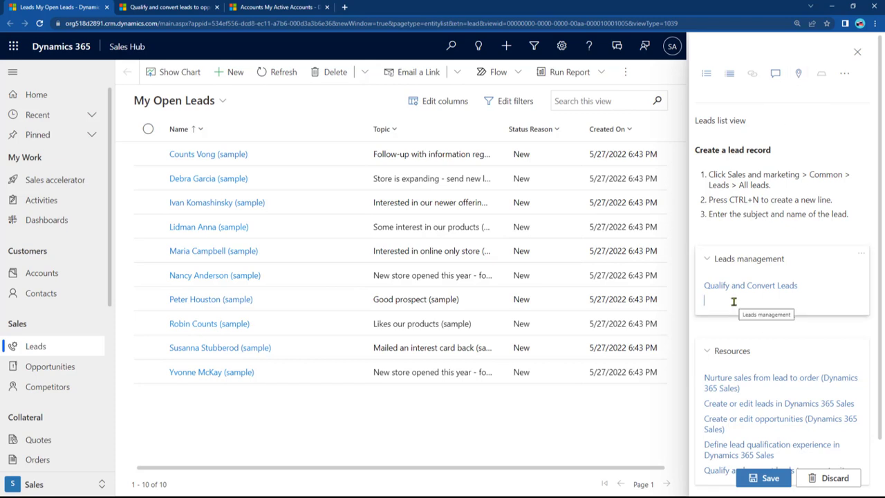
{"action": "left_click", "coordinate": [800, 74]}
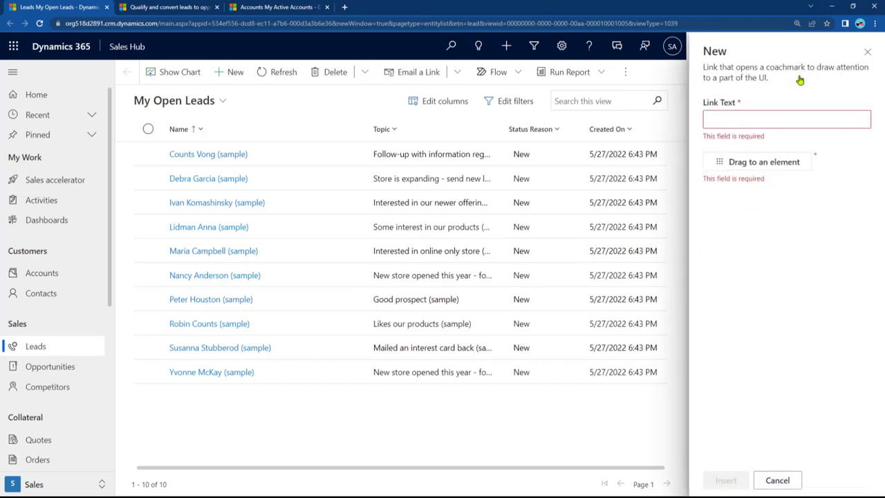
{"action": "left_click_drag", "start_coordinate": [756, 164], "coordinate": [233, 83]}
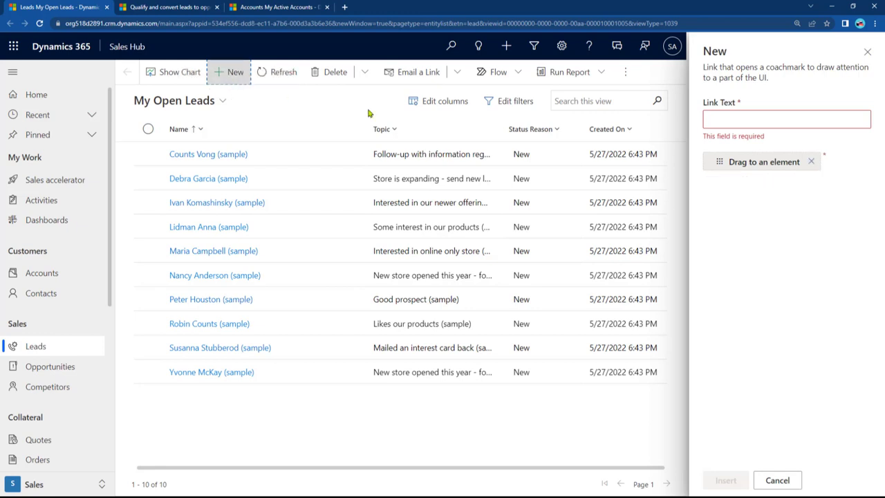
{"action": "left_click", "coordinate": [759, 118]}
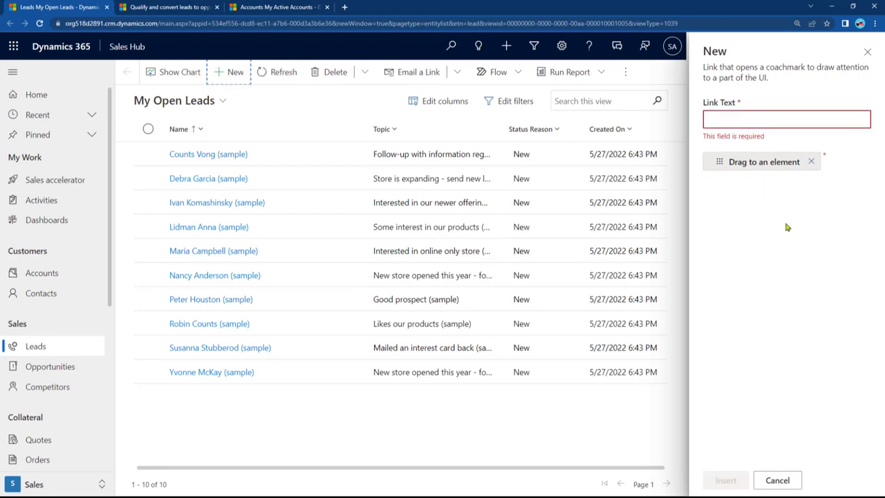
{"action": "type", "text": "Create a new Leads"}
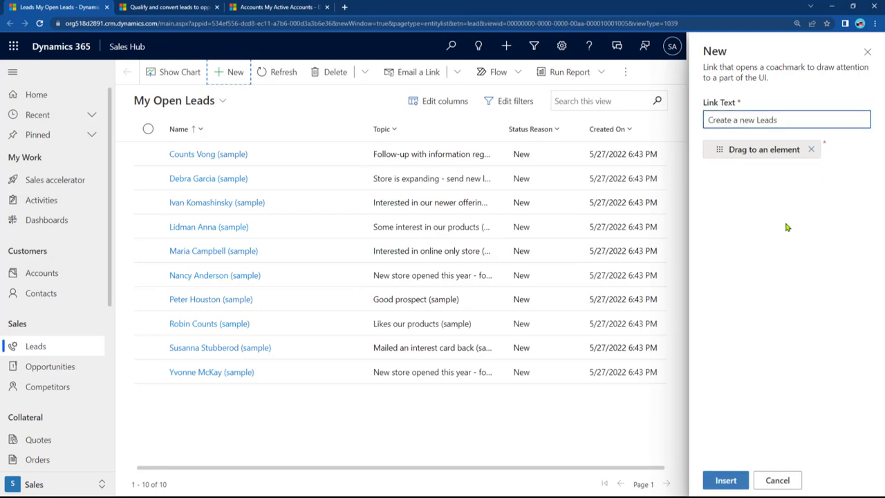
{"action": "left_click", "coordinate": [726, 480]}
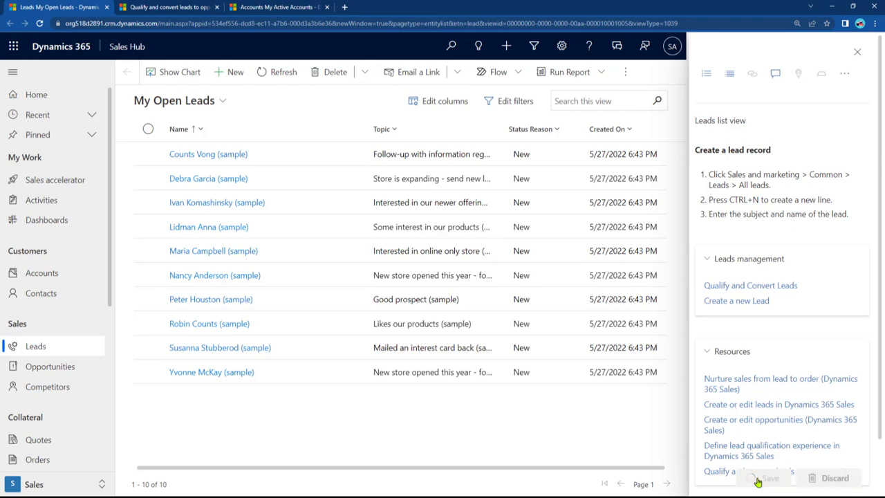
Step: Save the help pane, test the "Create a new Lead" coachmark under Leads management, and check the additional commands for the leads list
{"action": "left_click", "coordinate": [758, 479]}
{"action": "left_click", "coordinate": [734, 227]}
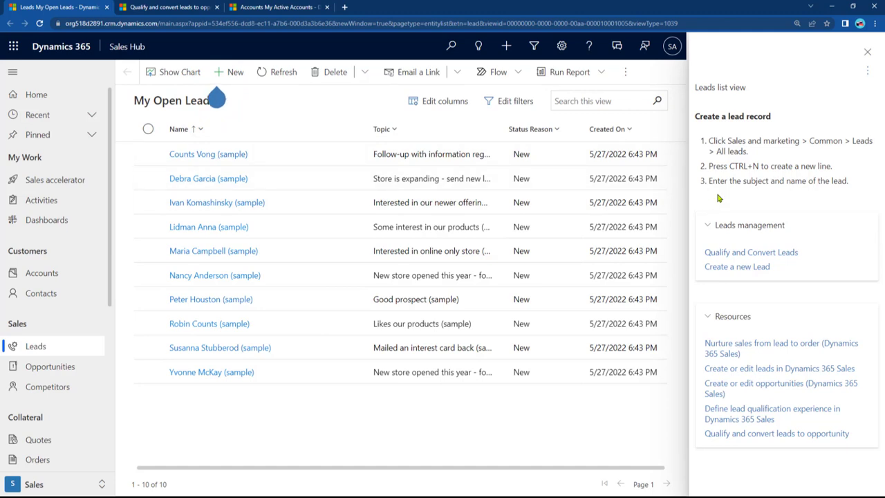
{"action": "left_click", "coordinate": [625, 75]}
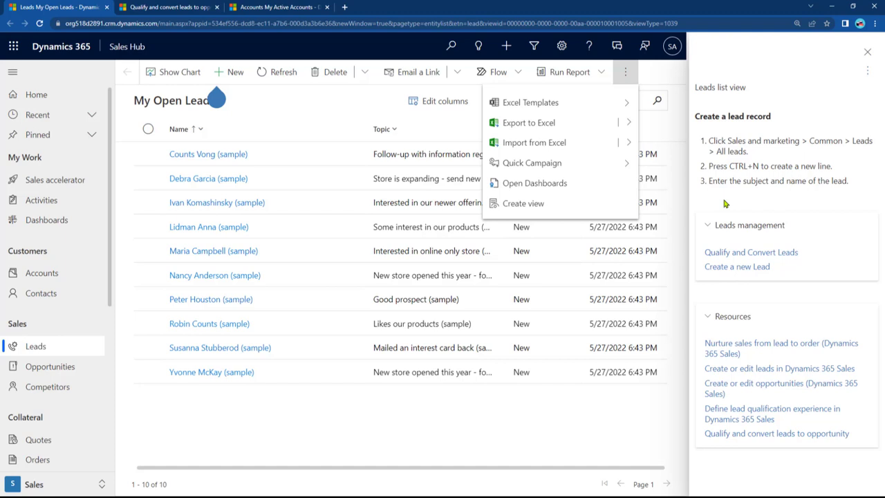
{"action": "left_click", "coordinate": [622, 66]}
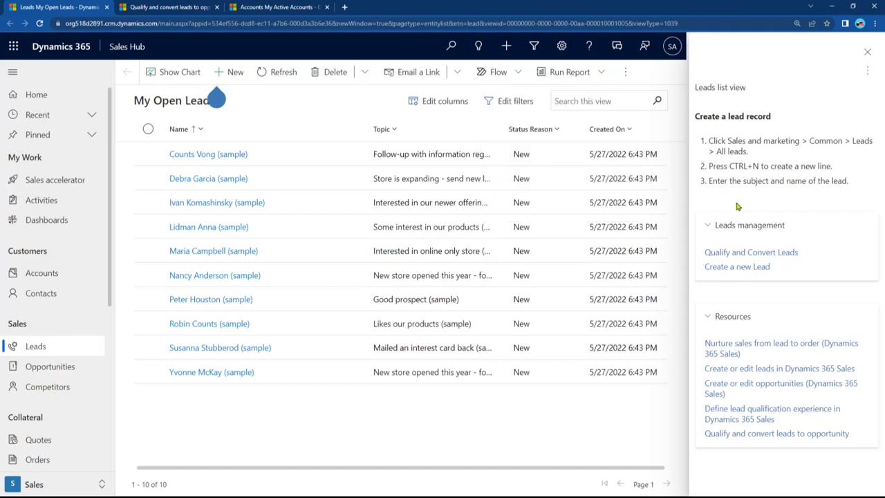
Step: Add a balloon link below "Create a new Lead" with link text "Learn to create a view", anchored to the leads list's more-commands ellipsis
{"action": "left_click", "coordinate": [866, 71]}
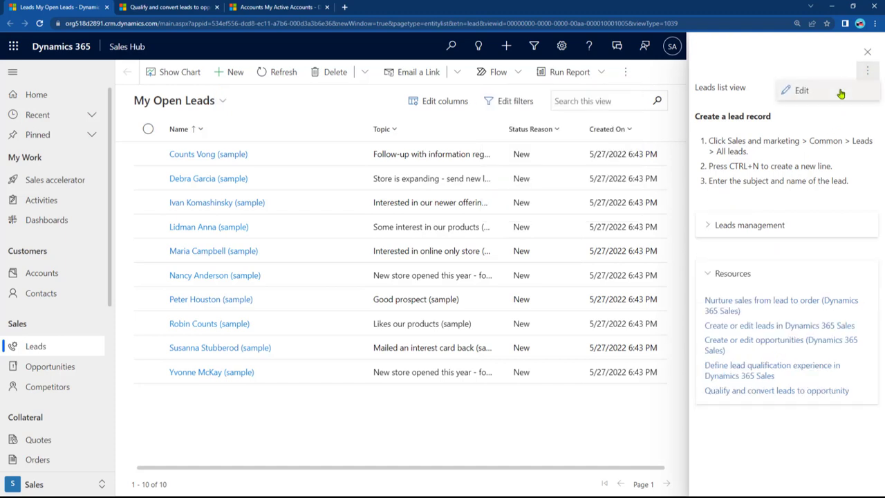
{"action": "left_click", "coordinate": [840, 91]}
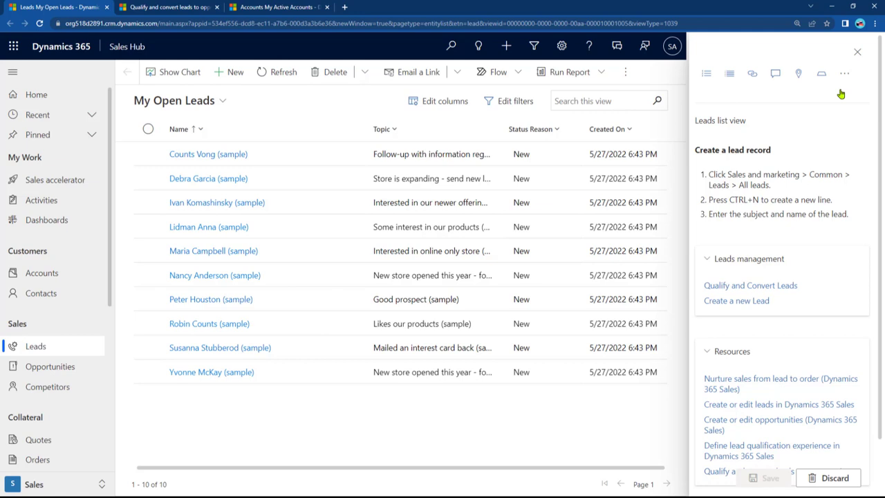
{"action": "left_click", "coordinate": [785, 296]}
{"action": "key", "text": "Return"}
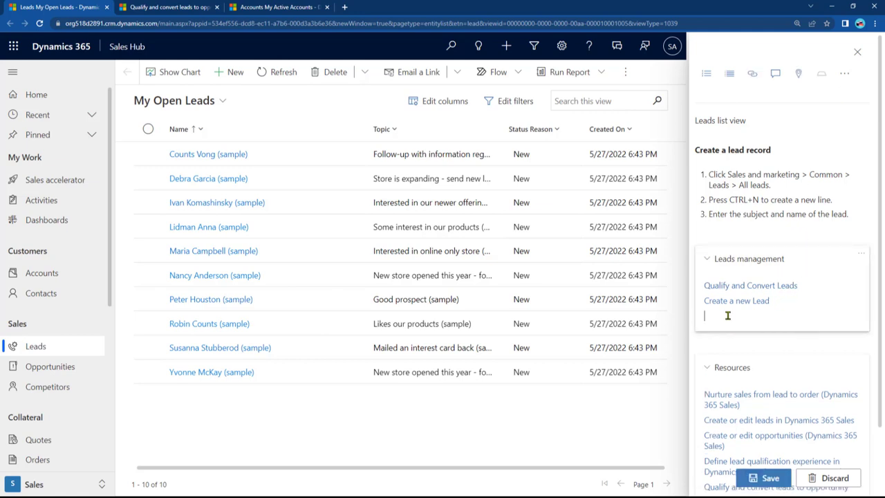
{"action": "left_click", "coordinate": [775, 74]}
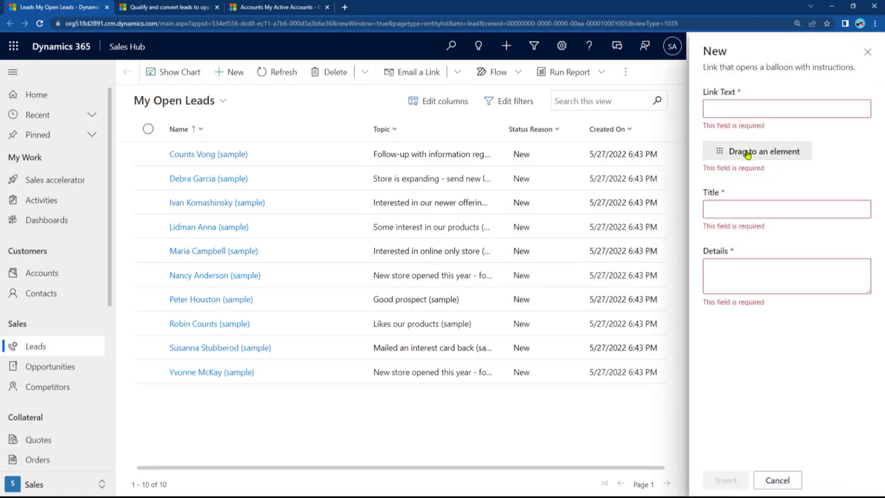
{"action": "left_click_drag", "start_coordinate": [747, 155], "coordinate": [626, 76]}
{"action": "left_click", "coordinate": [752, 112]}
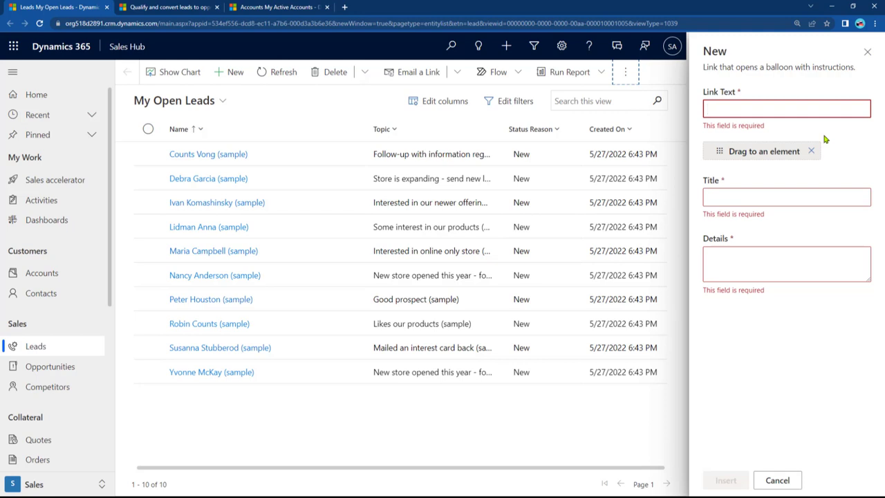
{"action": "left_click", "coordinate": [758, 126]}
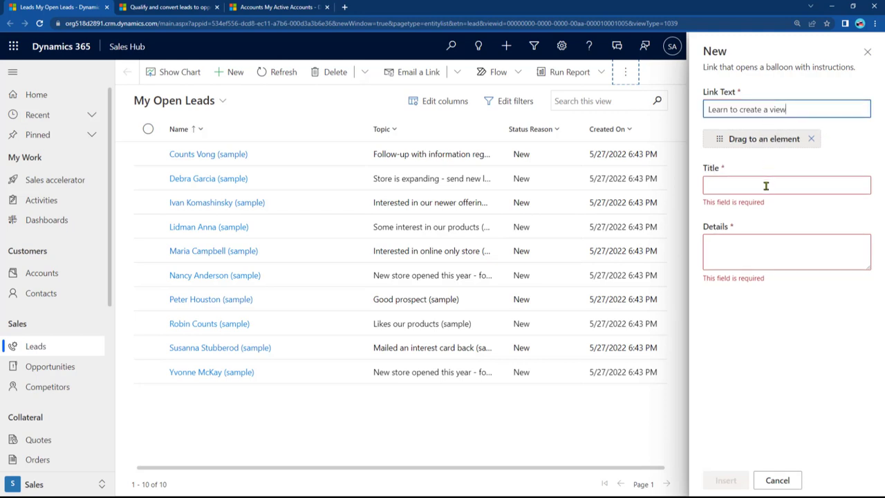
Step: Title the balloon "Create a new view", set its details to "Click on the ellipses, then click on 'create view'", and insert it
{"action": "left_click", "coordinate": [744, 179]}
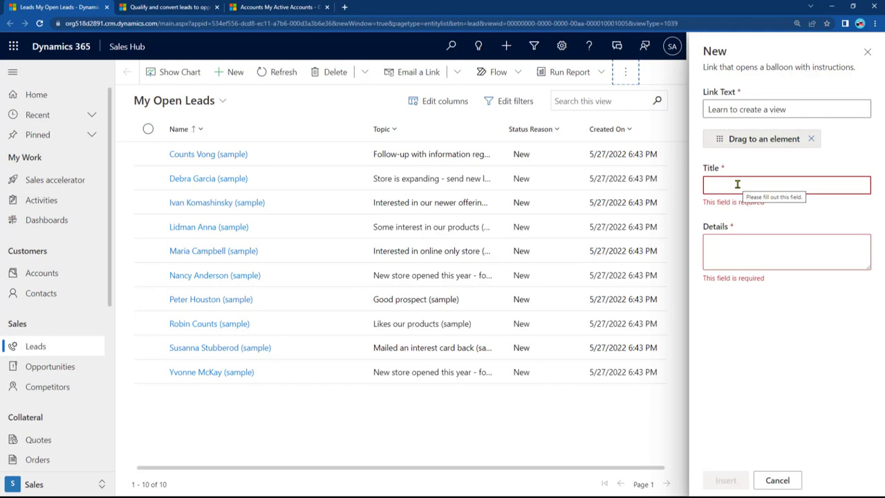
{"action": "left_click", "coordinate": [761, 250]}
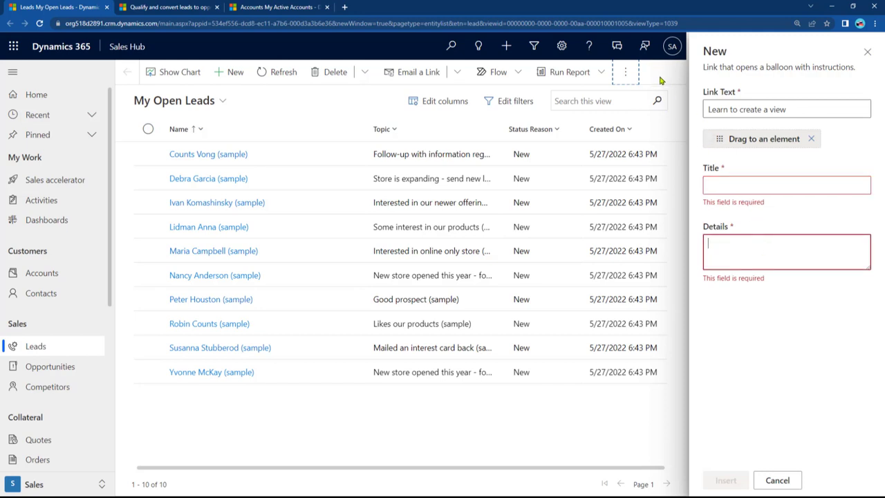
{"action": "left_click", "coordinate": [723, 184]}
{"action": "left_click", "coordinate": [740, 245]}
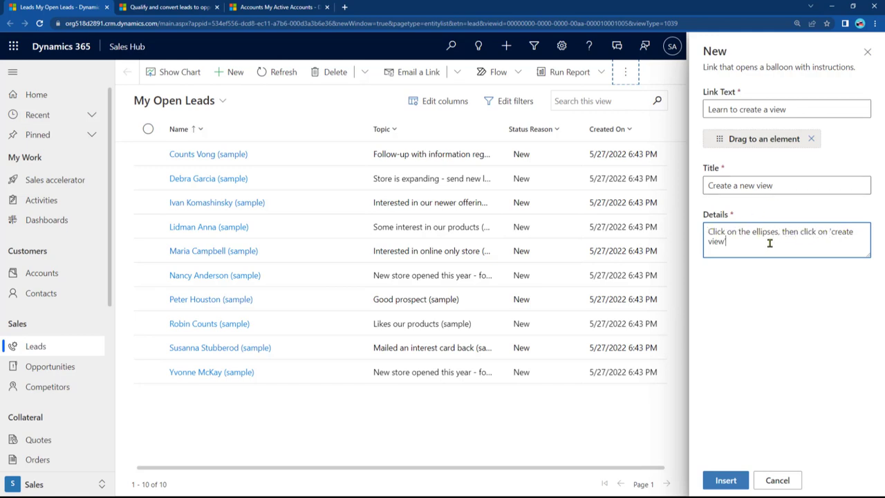
{"action": "left_click", "coordinate": [625, 71]}
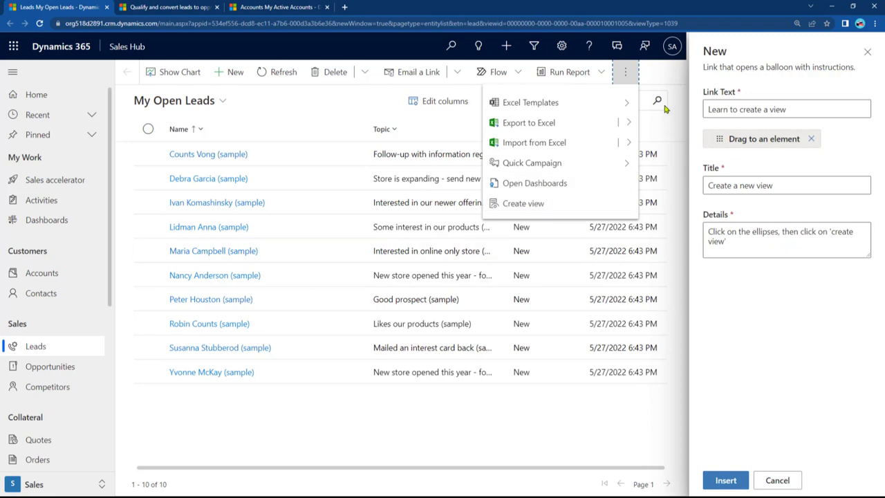
{"action": "left_click", "coordinate": [635, 77]}
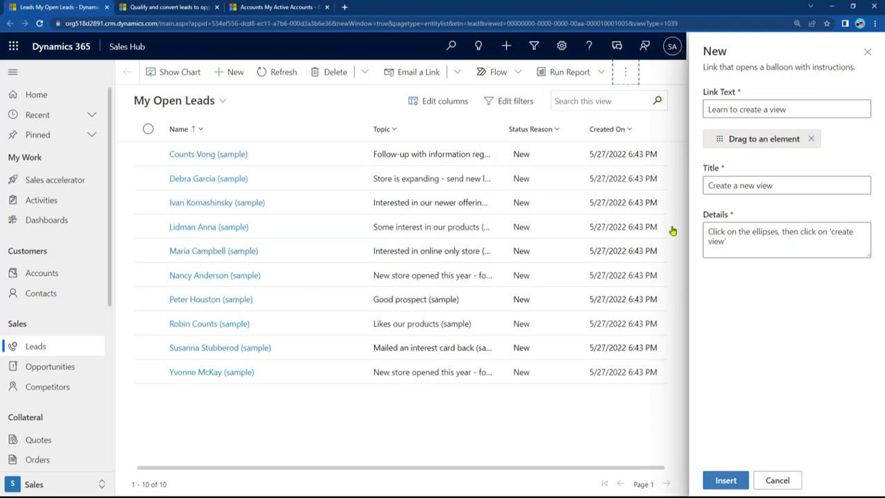
{"action": "left_click", "coordinate": [726, 480]}
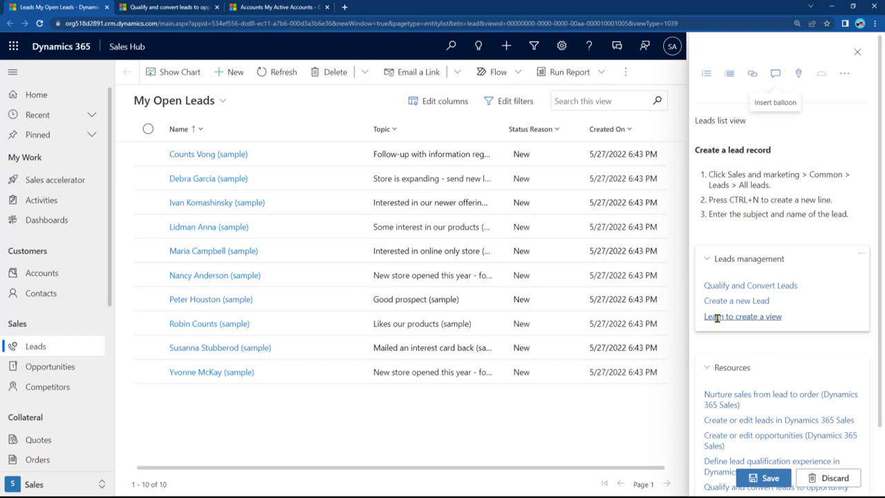
Step: Save the help pane, test the "Learn to create a view" balloon against the Create view command, and dismiss the balloon
{"action": "left_click", "coordinate": [770, 476]}
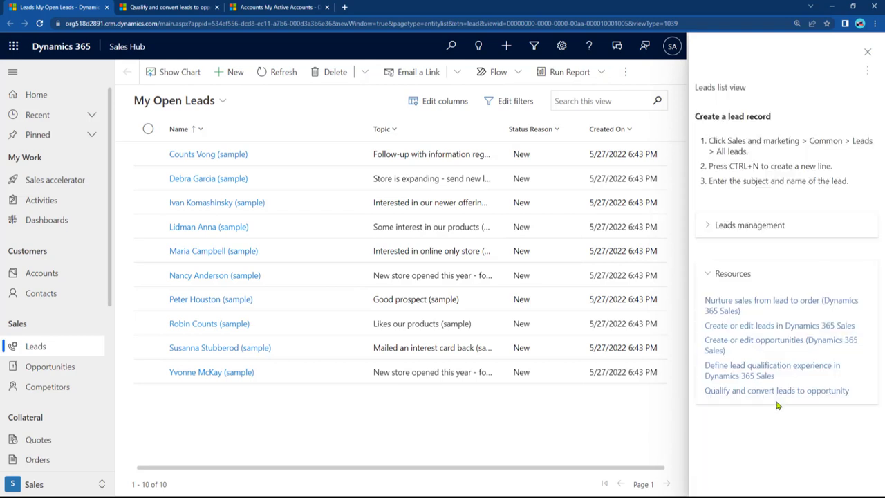
{"action": "left_click", "coordinate": [766, 228]}
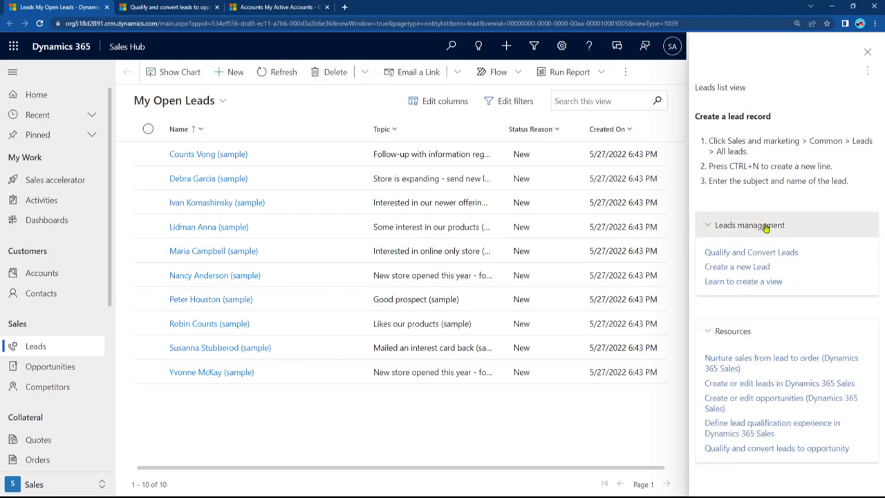
{"action": "left_click", "coordinate": [742, 282]}
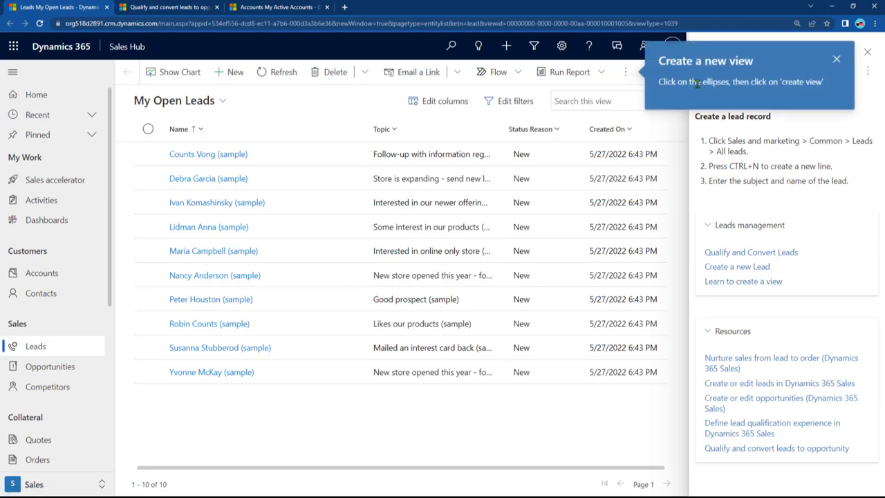
{"action": "left_click", "coordinate": [626, 72]}
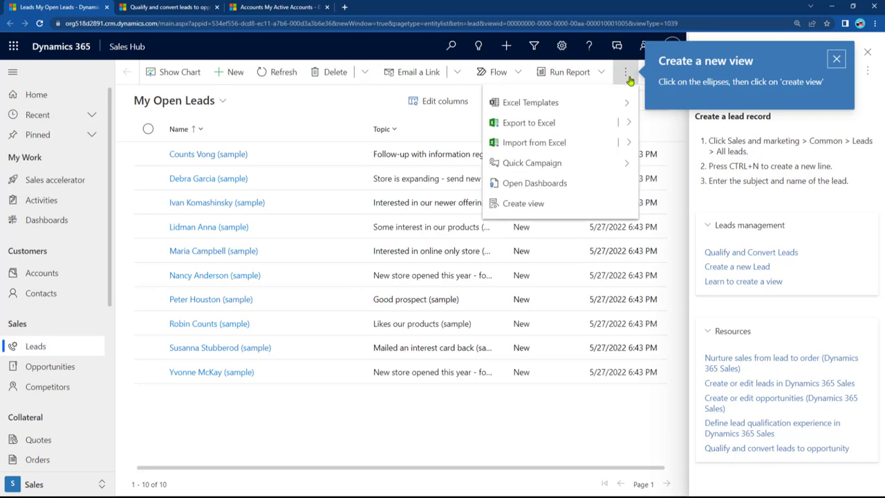
{"action": "left_click", "coordinate": [529, 208]}
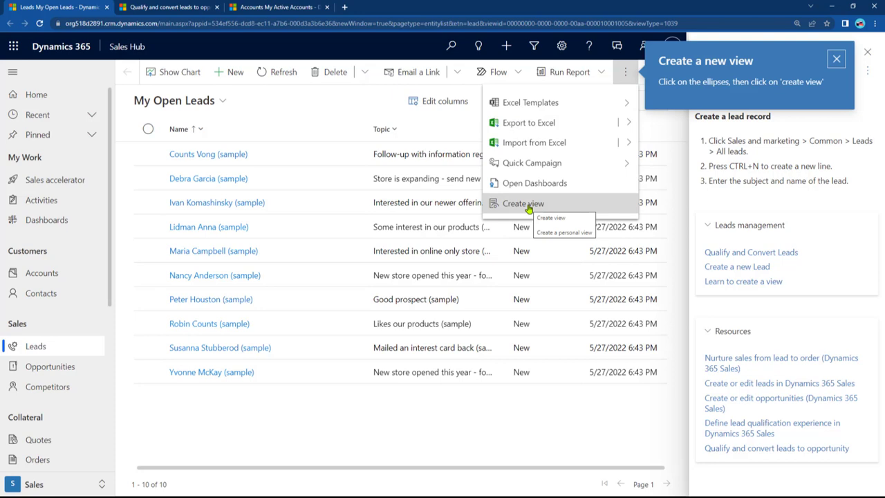
{"action": "left_click", "coordinate": [837, 59]}
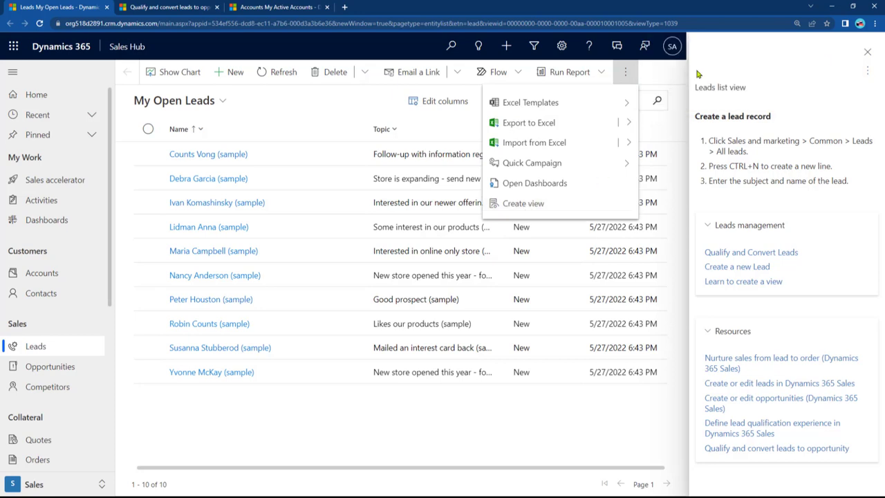
{"action": "left_click", "coordinate": [628, 76]}
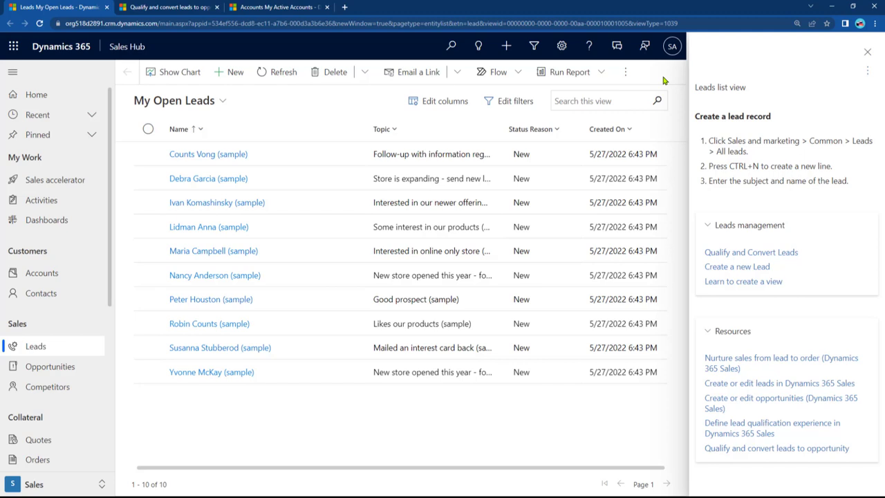
Step: Open the Leads help pane for editing and add two blank lines below the "Leads list view" text
{"action": "left_click", "coordinate": [868, 76]}
{"action": "left_click", "coordinate": [792, 90]}
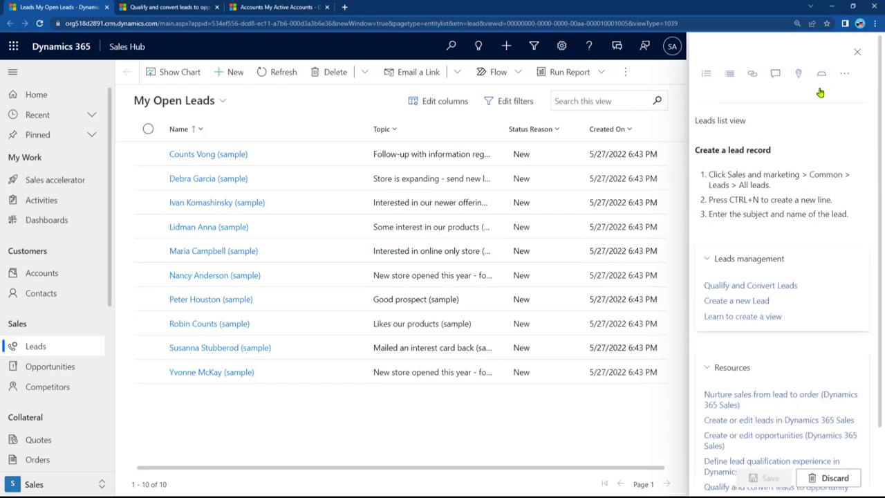
{"action": "left_click", "coordinate": [757, 130]}
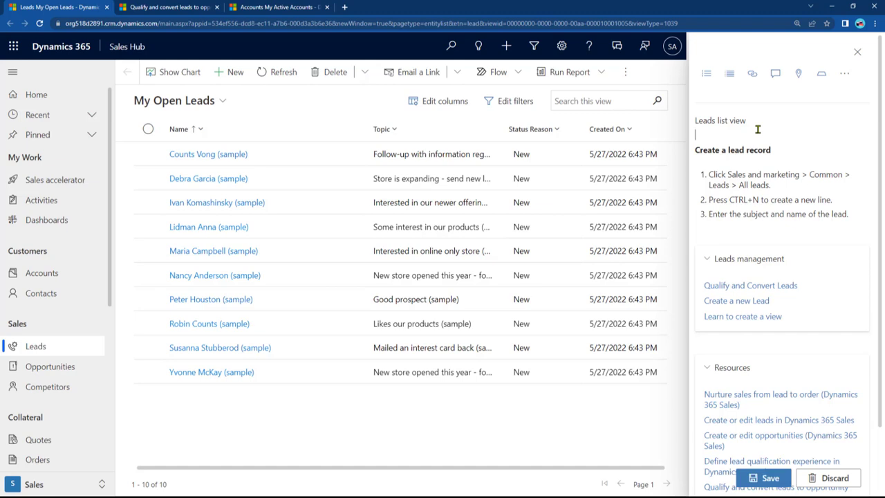
{"action": "key", "text": "Return"}
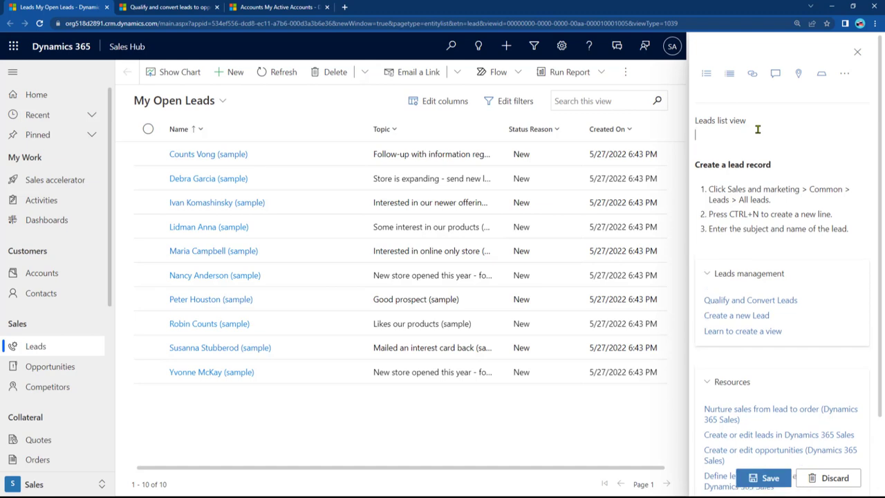
{"action": "key", "text": "Return"}
Step: Insert the logo image from its copied JPEG URL, with title "Contoso" and alt text "Contoso Logo"
{"action": "left_click", "coordinate": [845, 75]}
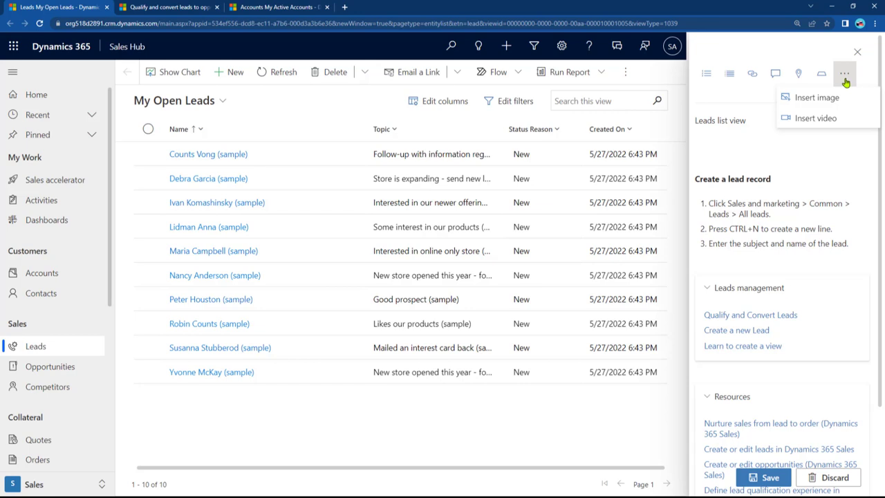
{"action": "left_click", "coordinate": [811, 99]}
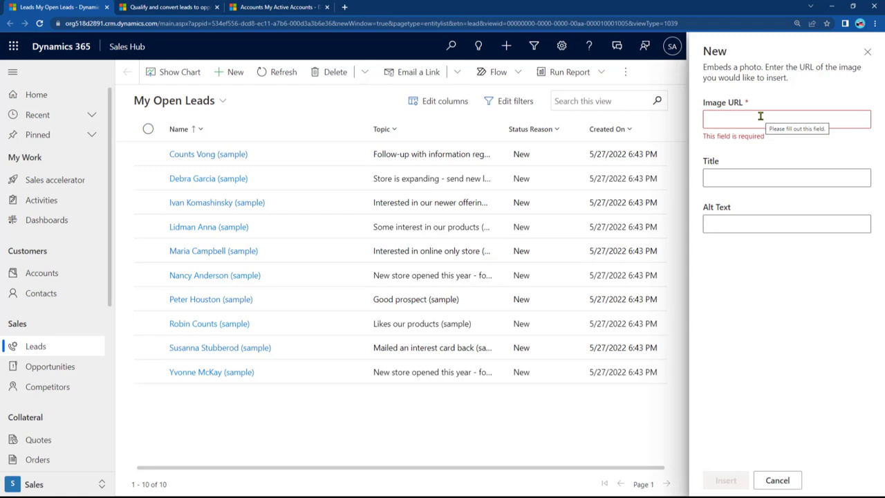
{"action": "left_click", "coordinate": [755, 172]}
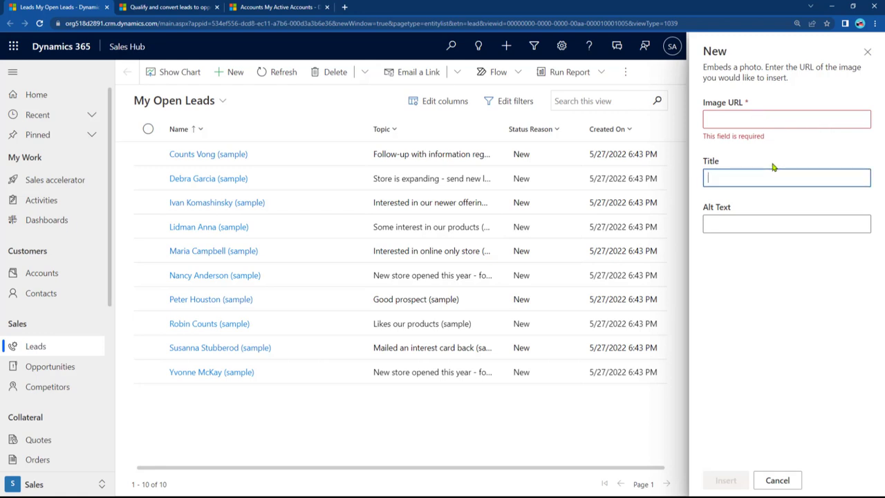
{"action": "left_click", "coordinate": [760, 218]}
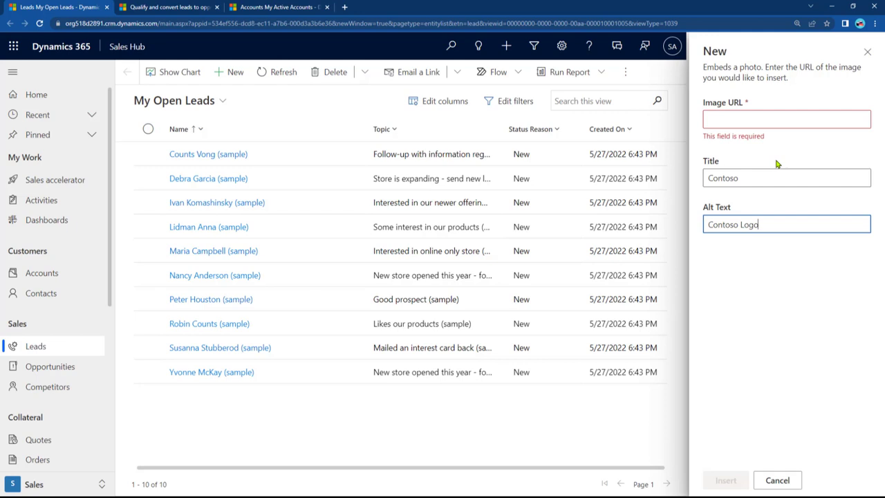
{"action": "left_click", "coordinate": [772, 120]}
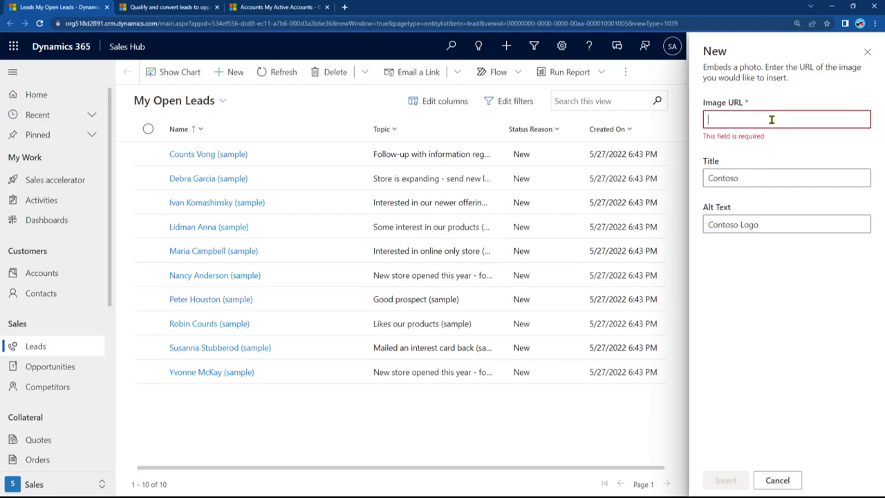
{"action": "key", "text": "ctrl+v"}
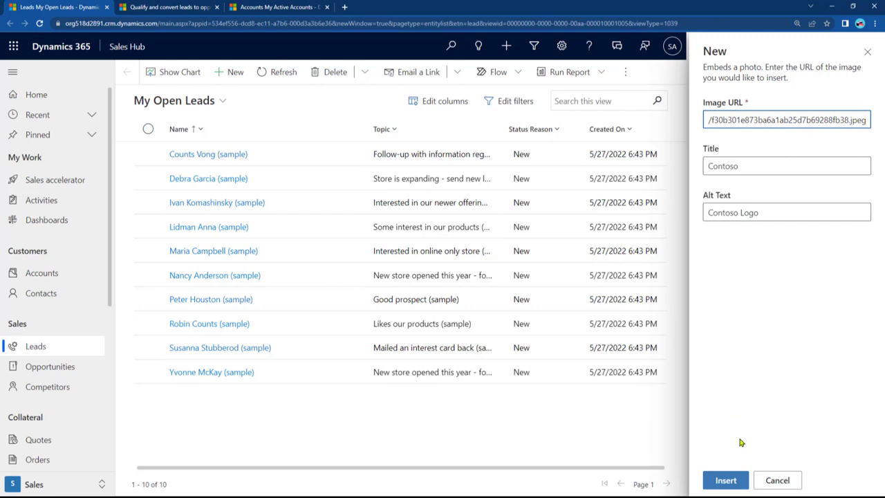
{"action": "left_click", "coordinate": [726, 479]}
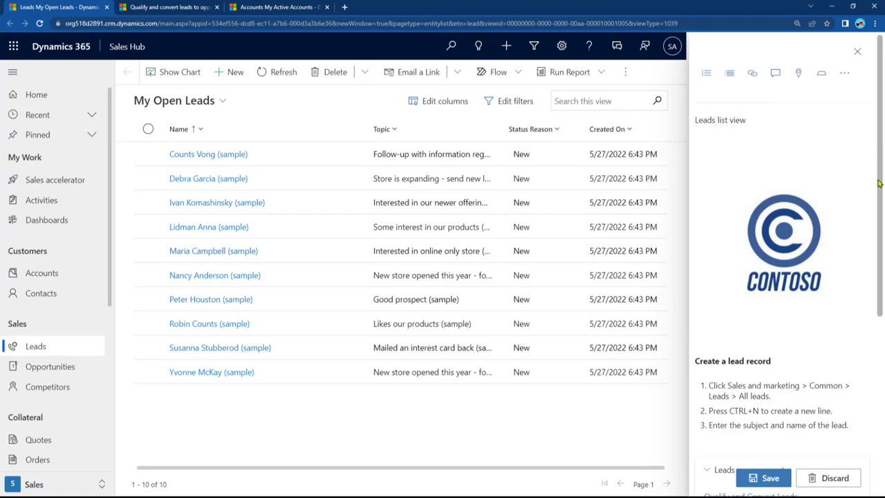
Step: Remove the "Leads list view" line above the logo and title the help pane "Leads List"
{"action": "scroll", "coordinate": [879, 183], "scroll_direction": "down", "scroll_amount": 1}
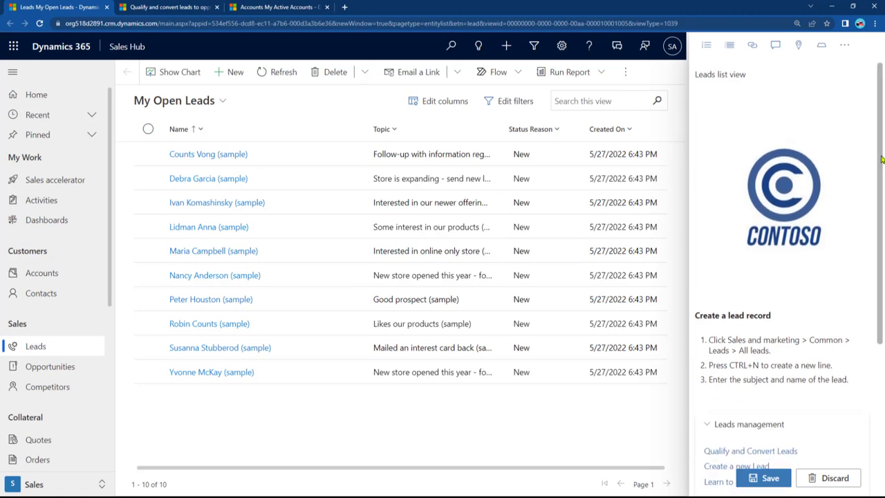
{"action": "scroll", "coordinate": [786, 167], "scroll_direction": "down", "scroll_amount": 3}
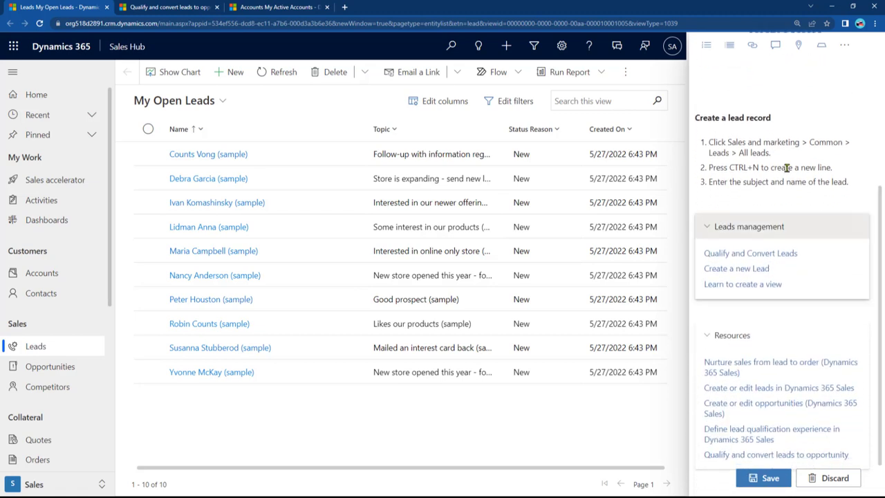
{"action": "scroll", "coordinate": [757, 176], "scroll_direction": "down", "scroll_amount": 1}
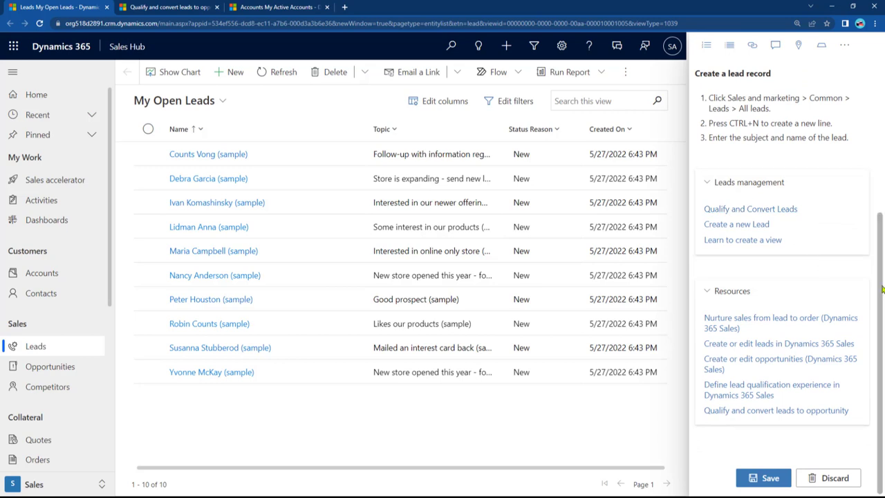
{"action": "left_click_drag", "start_coordinate": [882, 290], "coordinate": [872, 112]}
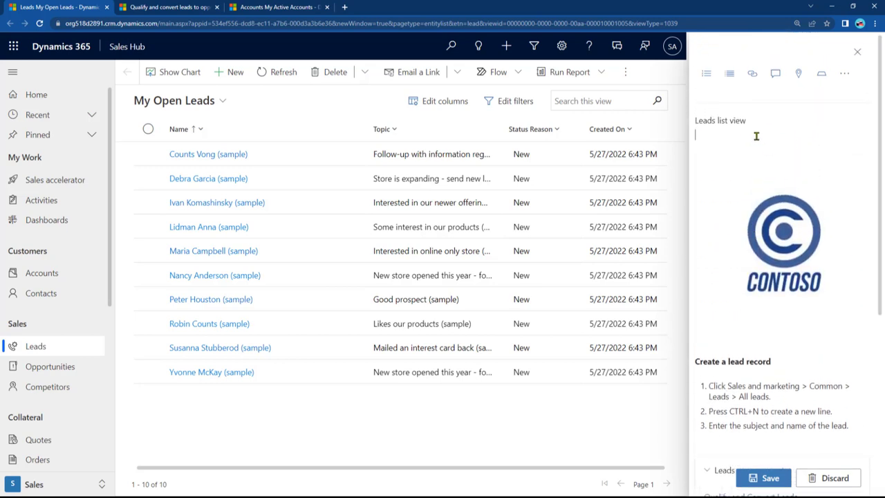
{"action": "key", "text": "BackSpace"}
{"action": "key", "text": "BackSpace"}
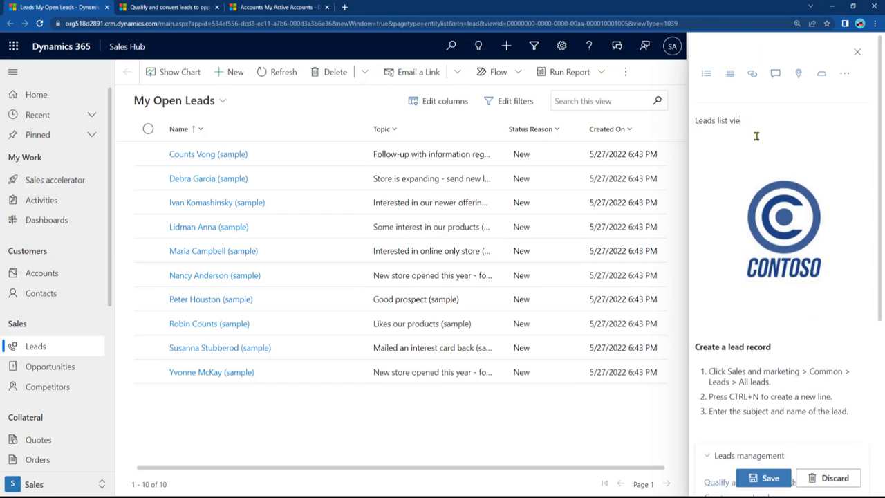
{"action": "key", "text": "shift+Home"}
{"action": "key", "text": "BackSpace"}
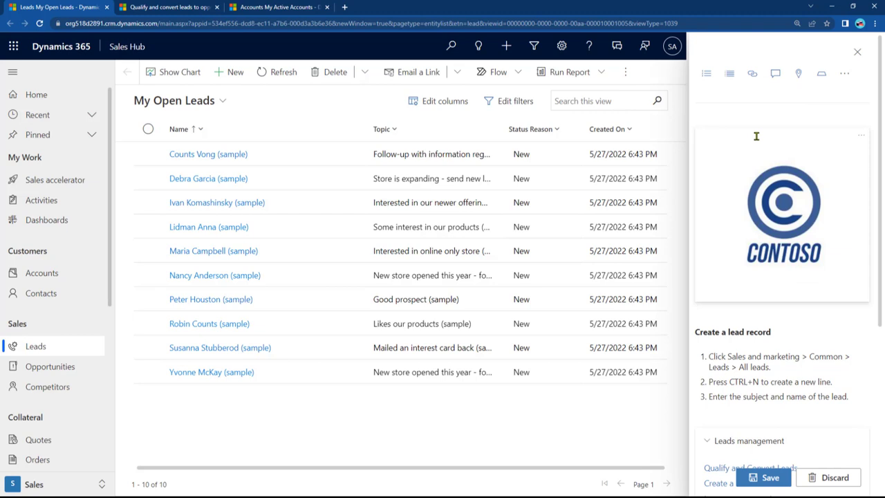
{"action": "key", "text": "Delete"}
{"action": "key", "text": "ctrl+z"}
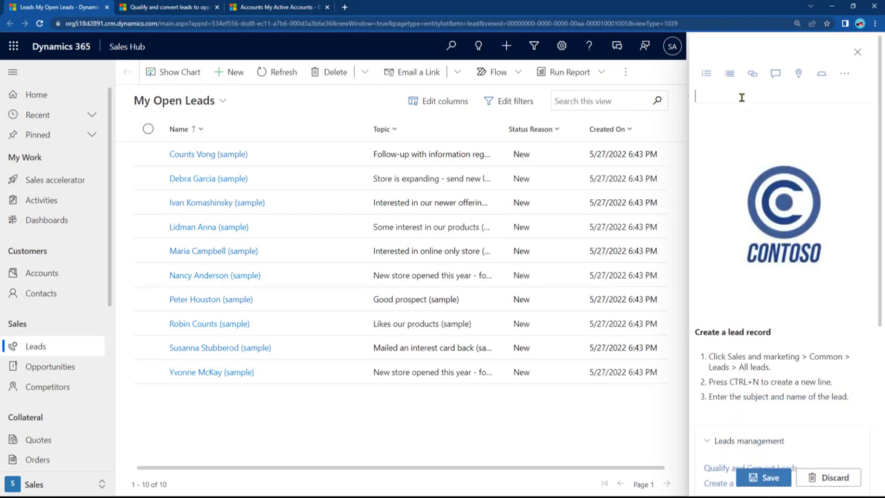
{"action": "type", "text": "Leads List"}
Step: Save the help pane, expand Leads management, and review the published content
{"action": "left_click", "coordinate": [769, 477]}
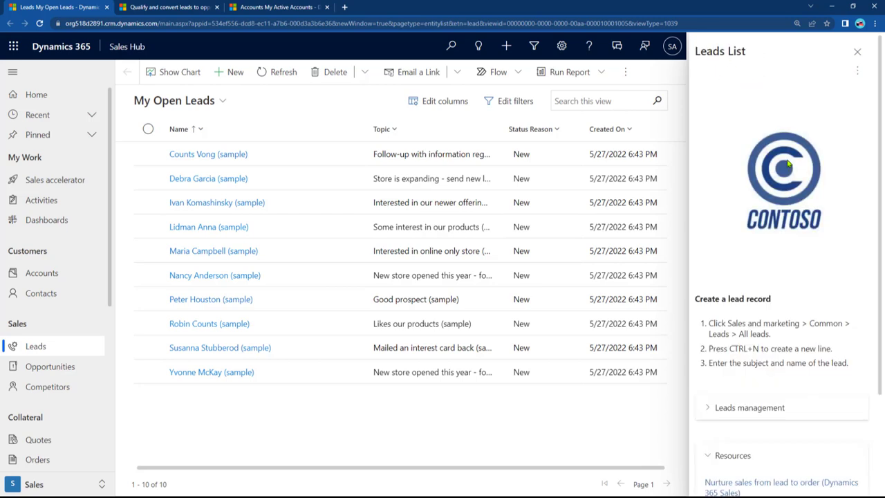
{"action": "scroll", "coordinate": [787, 168], "scroll_direction": "down", "scroll_amount": 3}
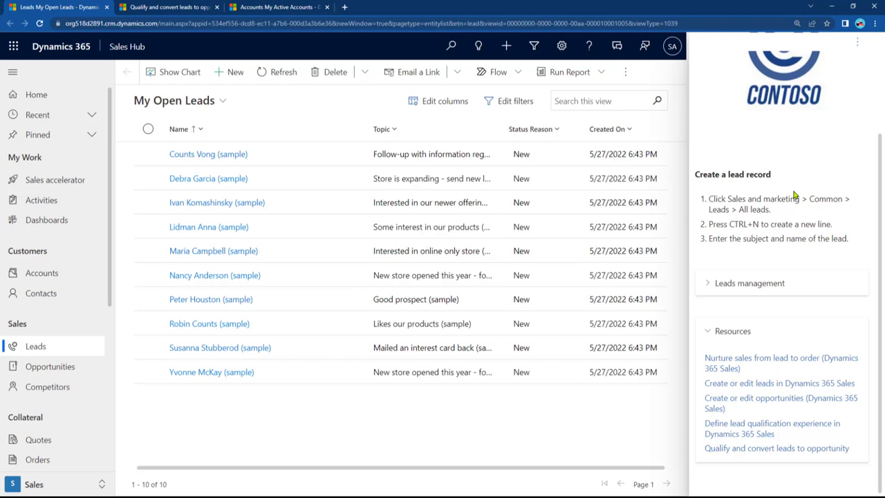
{"action": "left_click", "coordinate": [770, 283]}
{"action": "scroll", "coordinate": [772, 273], "scroll_direction": "up", "scroll_amount": 3}
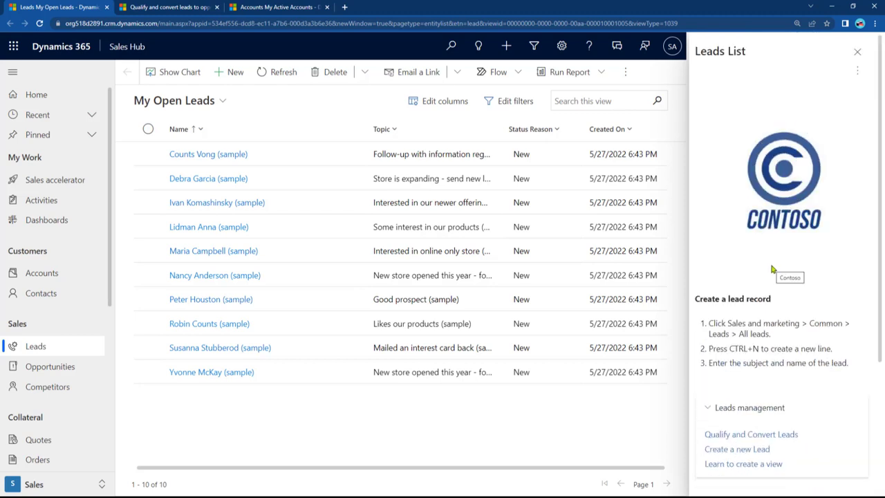
Step: Reopen the help pane for editing and add blank lines below the "Learn to create a view" link in Leads management
{"action": "left_click", "coordinate": [856, 78]}
{"action": "left_click", "coordinate": [798, 89]}
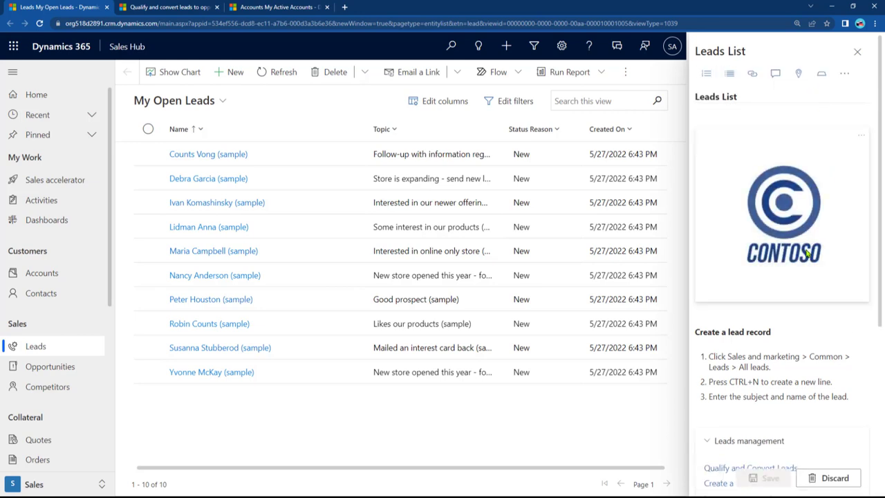
{"action": "scroll", "coordinate": [806, 263], "scroll_direction": "down", "scroll_amount": 3}
{"action": "left_click", "coordinate": [806, 279]}
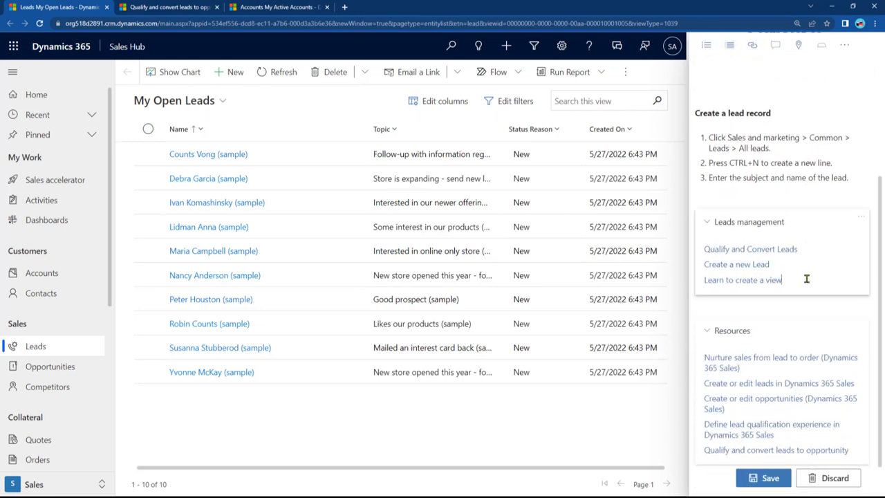
{"action": "key", "text": "Return"}
{"action": "key", "text": "Return"}
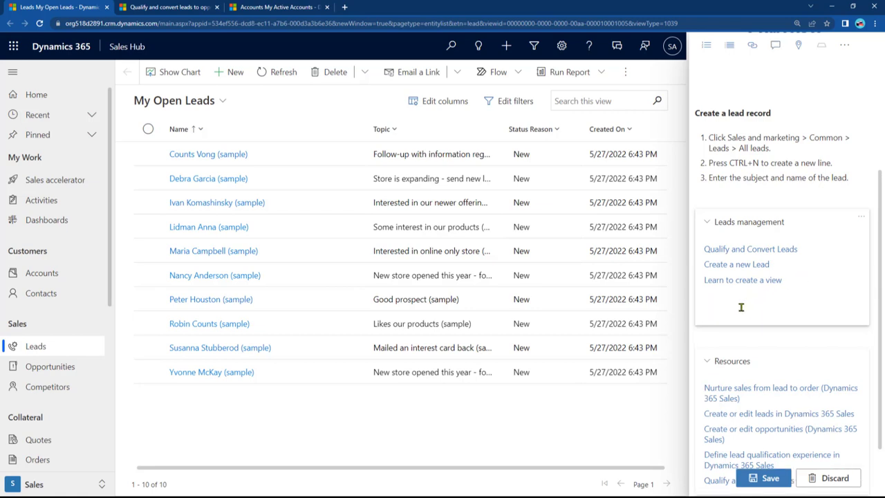
{"action": "left_click", "coordinate": [845, 44]}
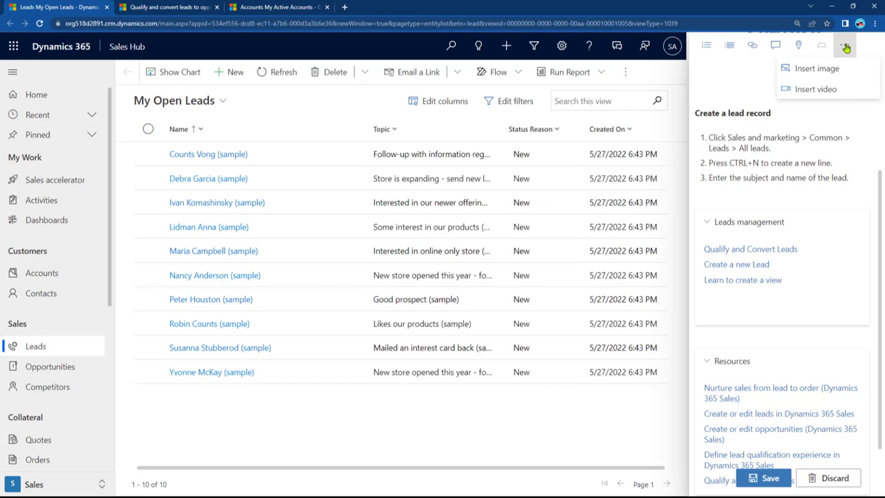
{"action": "left_click", "coordinate": [816, 89]}
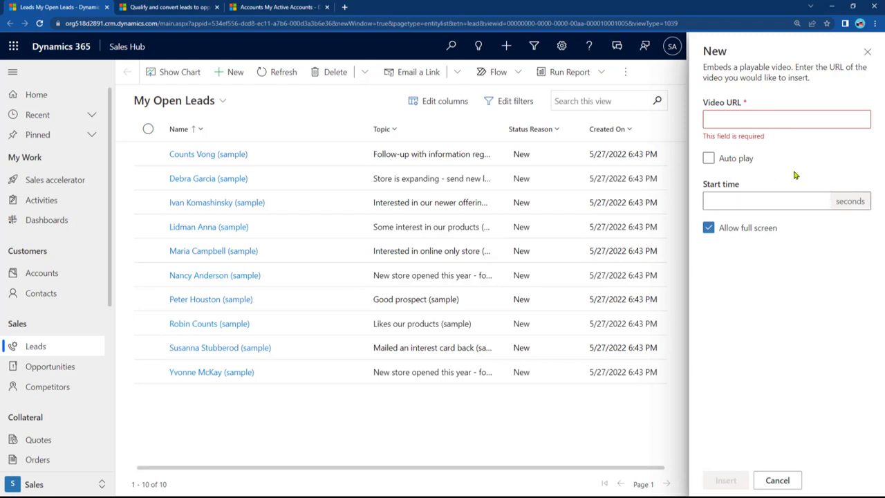
{"action": "left_click", "coordinate": [784, 115]}
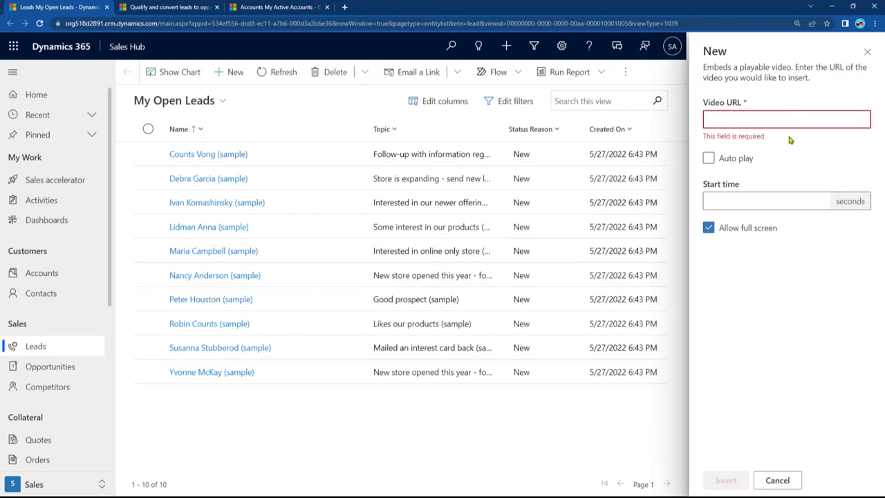
{"action": "type", "text": "https://www.youtube.com/watch?v=6gM9Y41HBfM"}
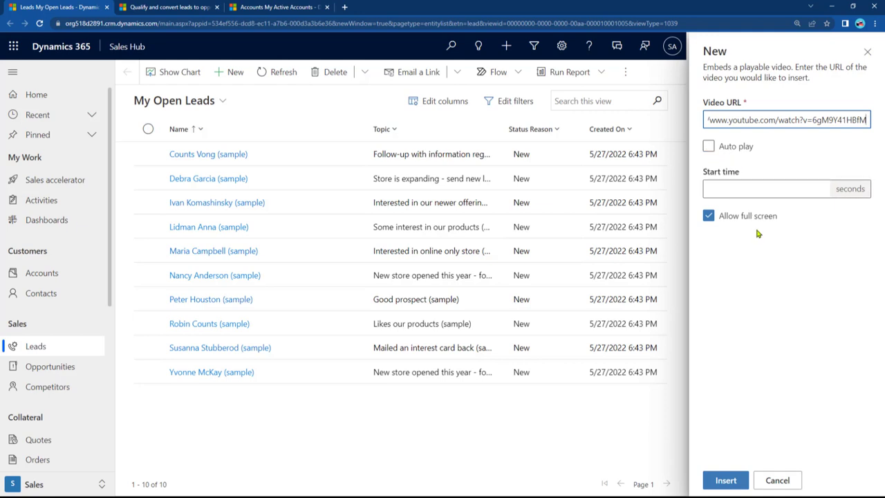
{"action": "left_click", "coordinate": [726, 478]}
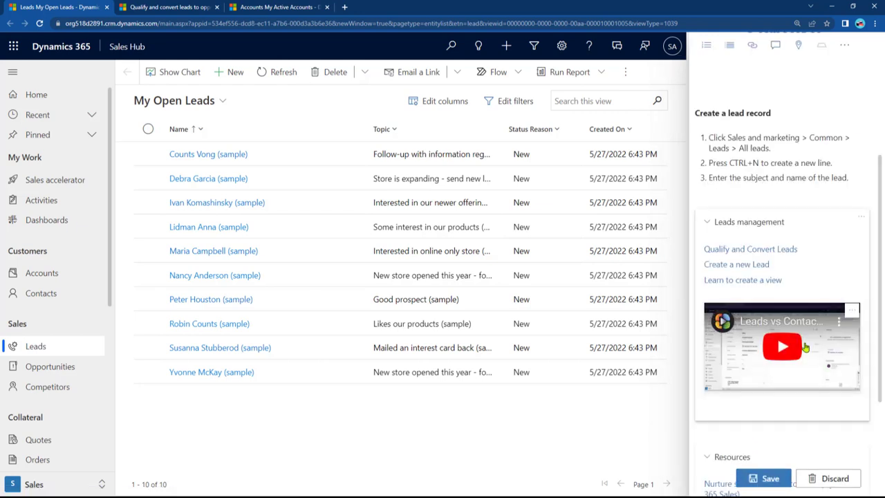
Step: Save the help pane, expand Leads management, and test playing and pausing the embedded video
{"action": "scroll", "coordinate": [795, 351], "scroll_direction": "down", "scroll_amount": 1}
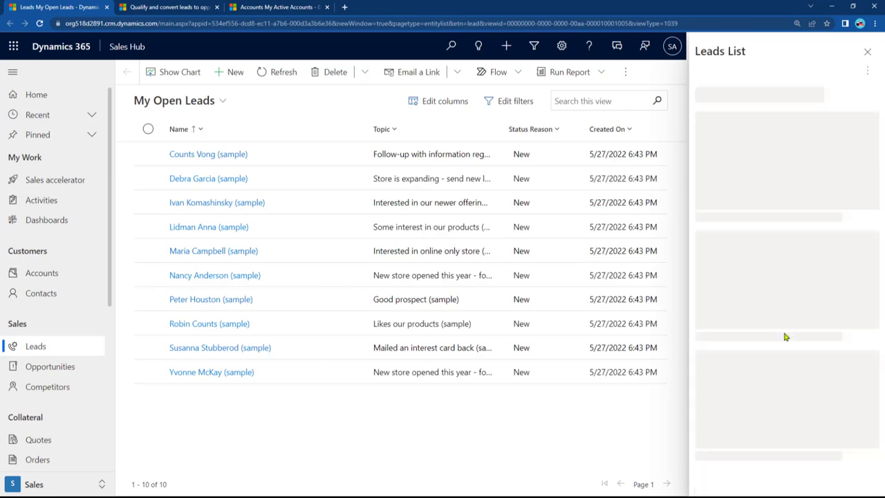
{"action": "scroll", "coordinate": [788, 318], "scroll_direction": "down", "scroll_amount": 5}
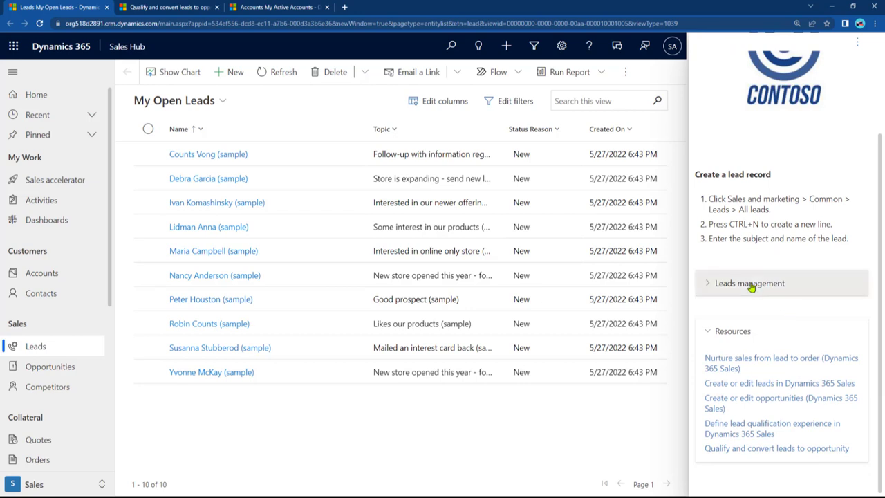
{"action": "left_click", "coordinate": [752, 283]}
{"action": "scroll", "coordinate": [785, 318], "scroll_direction": "down", "scroll_amount": 2}
{"action": "left_click", "coordinate": [792, 341]}
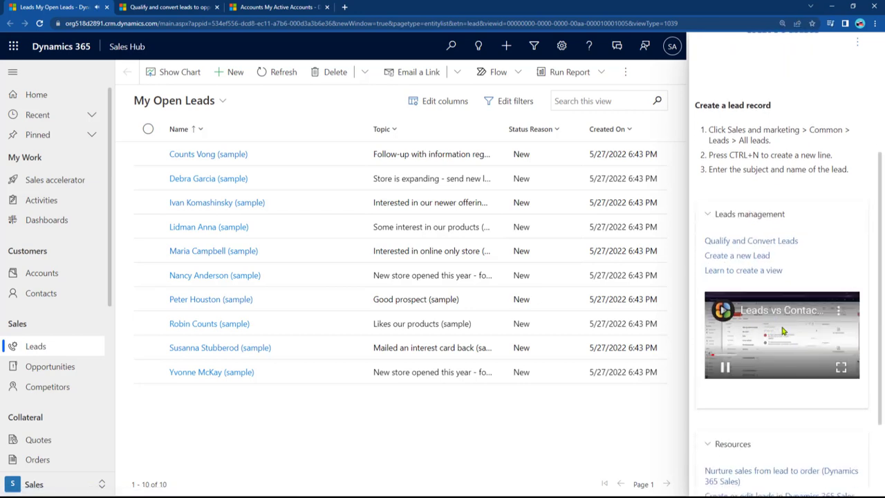
{"action": "left_click", "coordinate": [784, 331]}
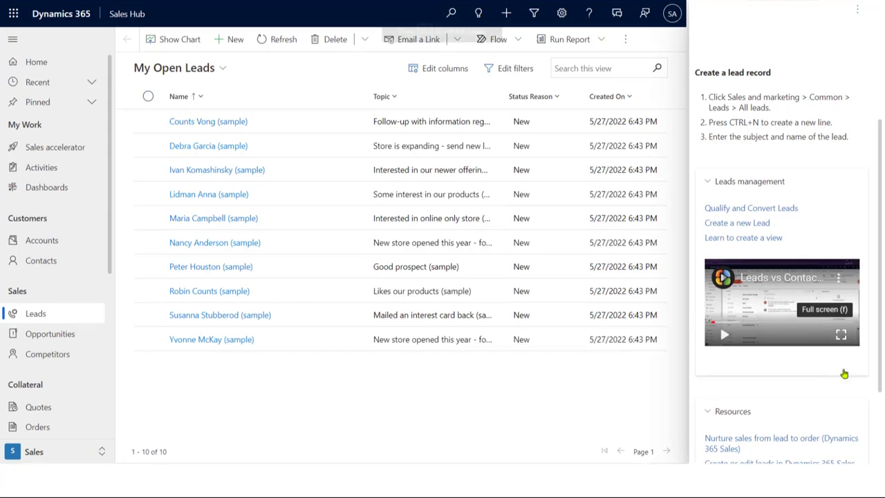
Step: Check the embedded video in full screen, return to the help pane, and review its finished content
{"action": "left_click", "coordinate": [841, 334]}
{"action": "left_click", "coordinate": [841, 311]}
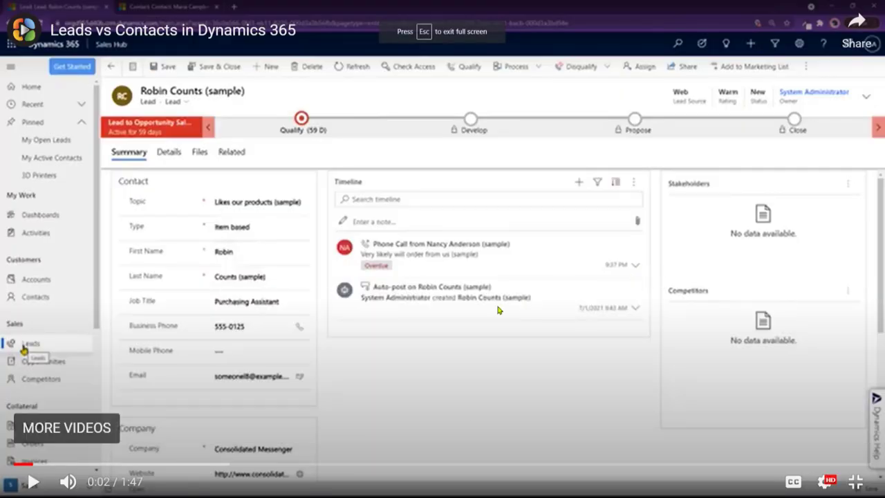
{"action": "left_click", "coordinate": [856, 482]}
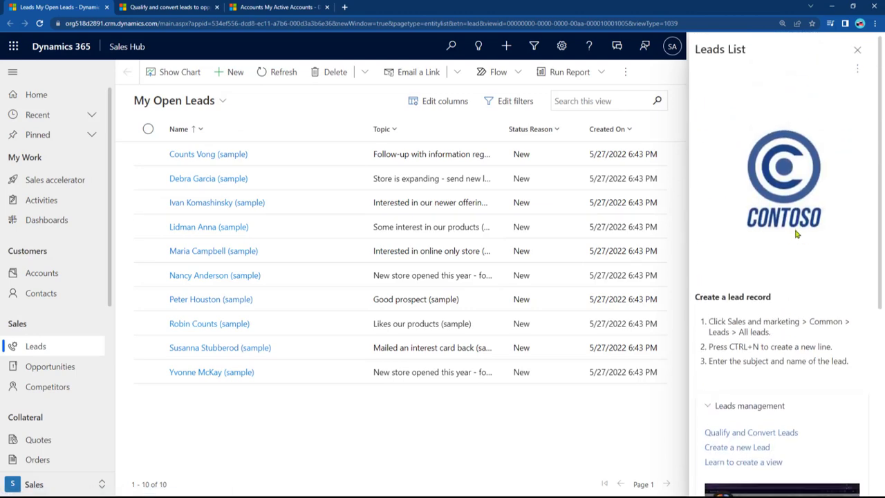
{"action": "scroll", "coordinate": [796, 234], "scroll_direction": "down", "scroll_amount": 4}
{"action": "scroll", "coordinate": [796, 236], "scroll_direction": "up", "scroll_amount": 4}
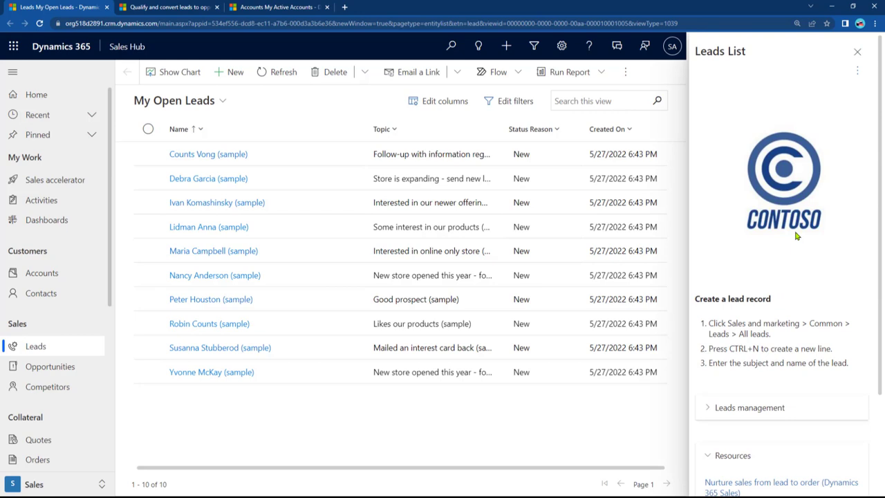
Step: Open a sample lead record, view the help pane for its form in place of the Leads List help, and close it
{"action": "scroll", "coordinate": [798, 267], "scroll_direction": "down", "scroll_amount": 2}
{"action": "scroll", "coordinate": [793, 276], "scroll_direction": "up", "scroll_amount": 2}
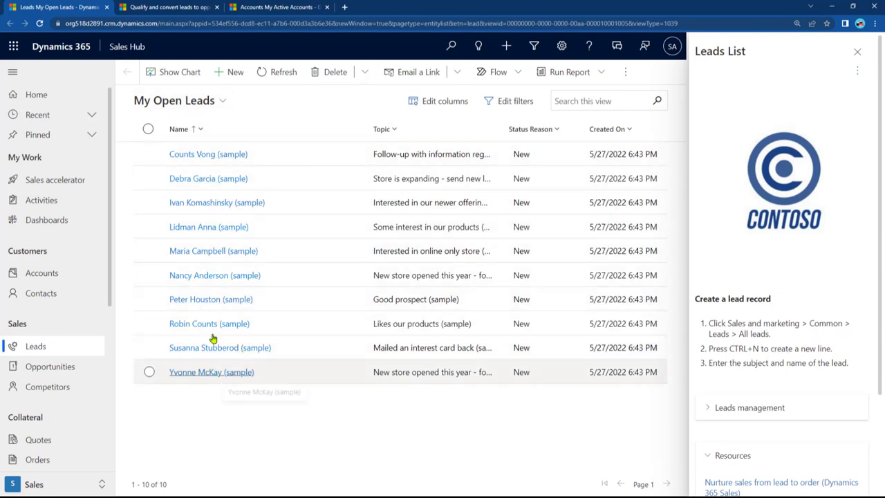
{"action": "left_click", "coordinate": [199, 250]}
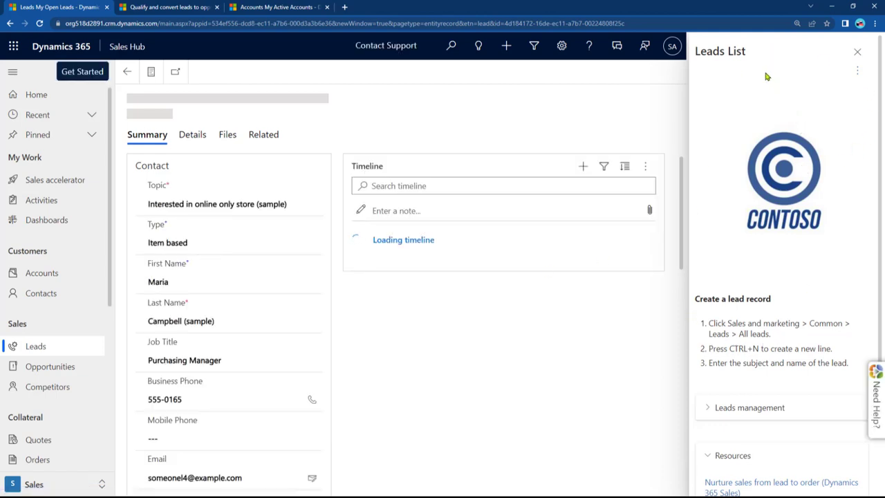
{"action": "left_click", "coordinate": [857, 53]}
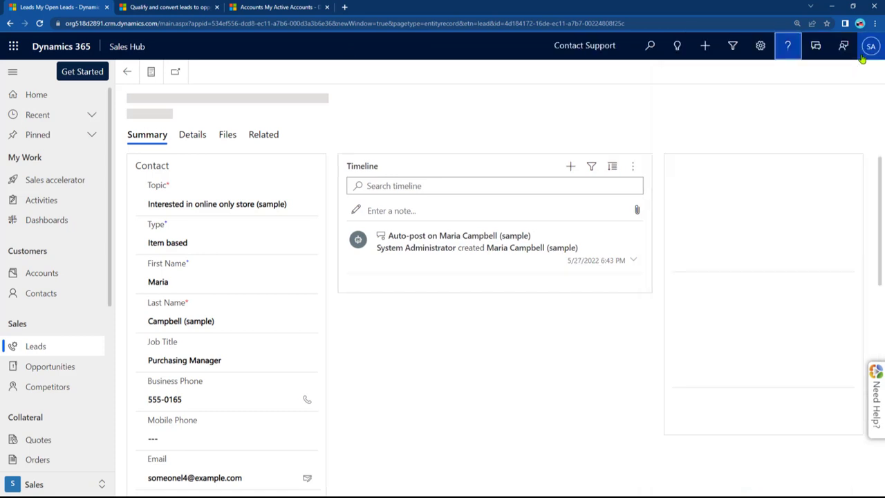
{"action": "left_click", "coordinate": [788, 46]}
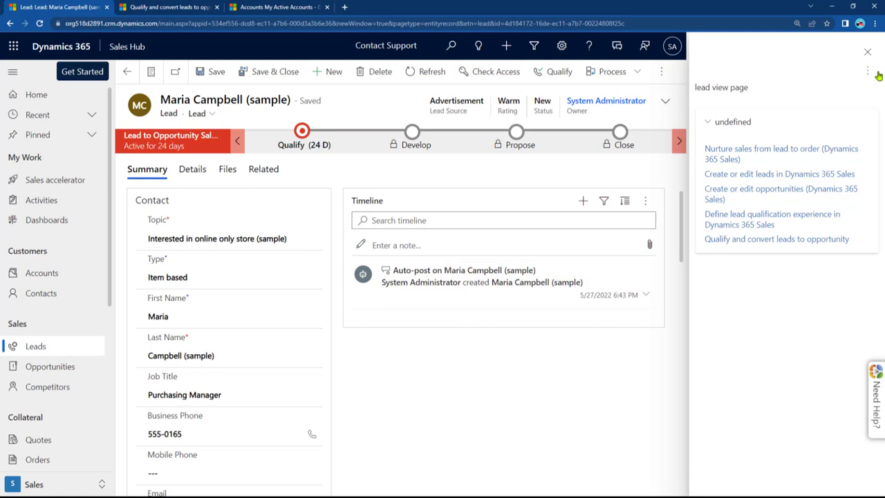
{"action": "left_click", "coordinate": [867, 53]}
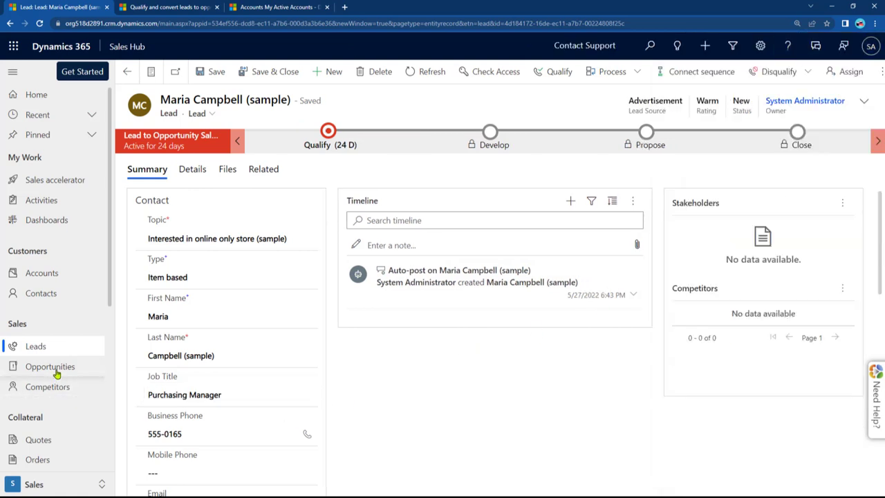
Step: Go to the Opportunities list, review its custom help pane, and close the pane
{"action": "left_click", "coordinate": [57, 374]}
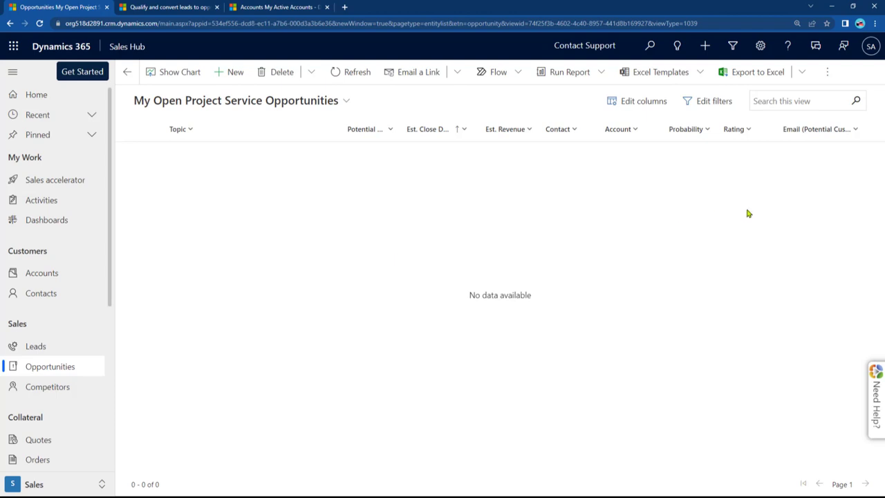
{"action": "left_click", "coordinate": [787, 45]}
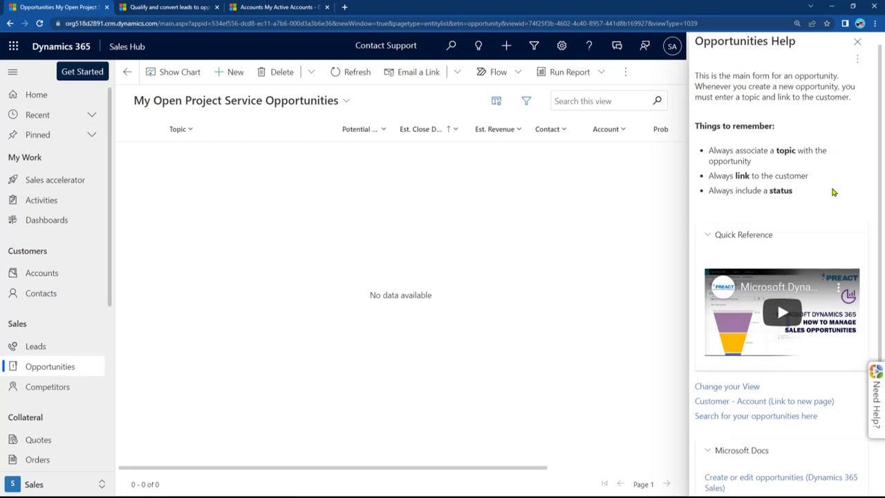
{"action": "left_click", "coordinate": [857, 52]}
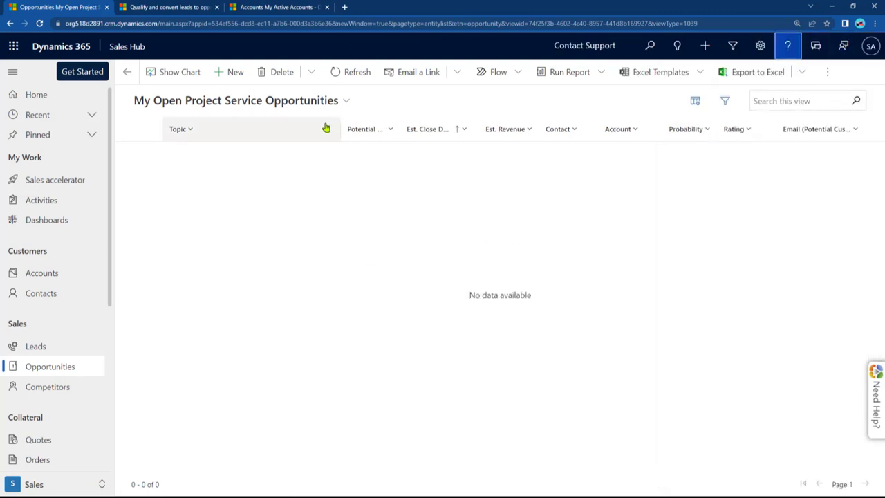
Step: Switch to the All Opportunities view, open "10 orders of Product SKU JJ202 (sample)", and view its form's help pane
{"action": "left_click", "coordinate": [283, 102]}
{"action": "left_click", "coordinate": [391, 115]}
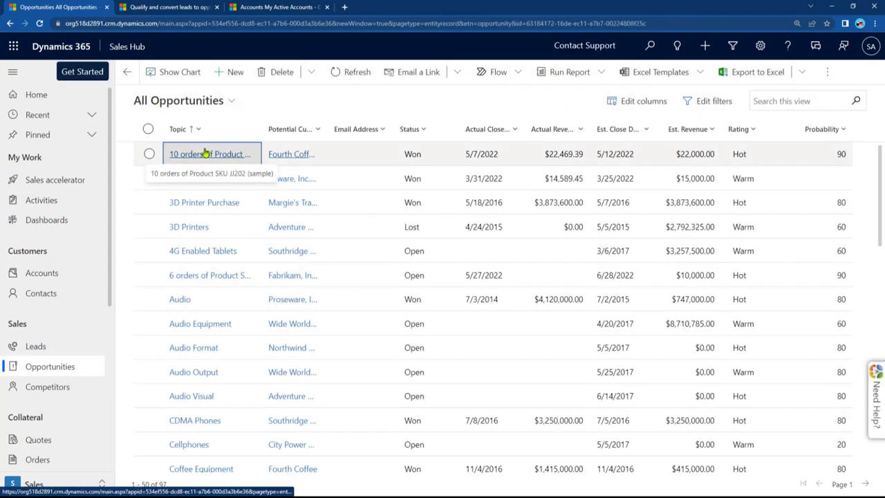
{"action": "left_click", "coordinate": [205, 153]}
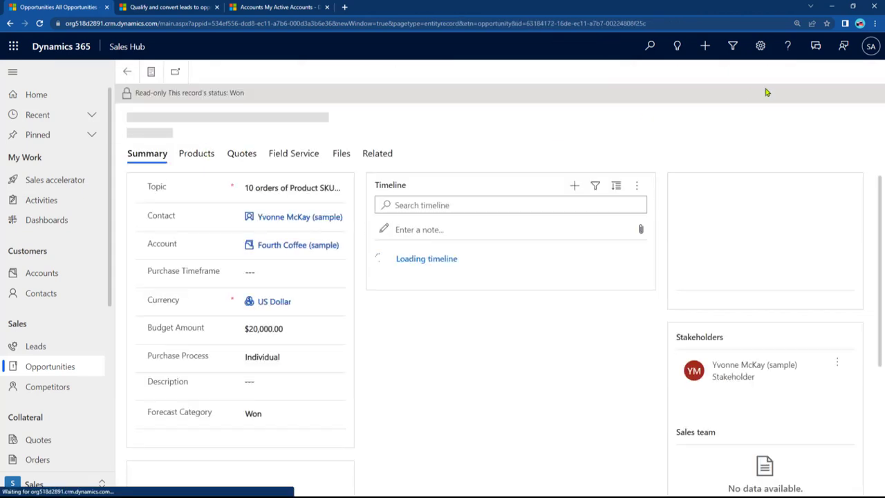
{"action": "left_click", "coordinate": [786, 52]}
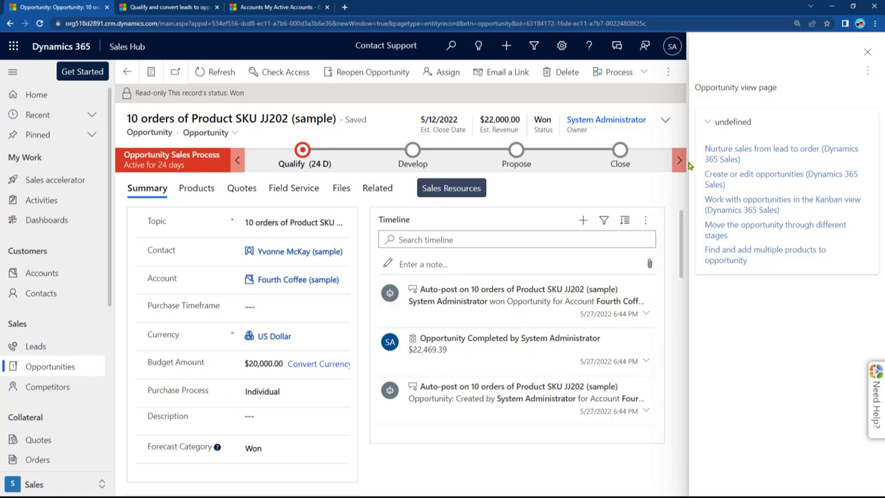
Step: Return to the Opportunities list, close the help pane, and look over the published apps before dismissing the app list
{"action": "left_click", "coordinate": [53, 366]}
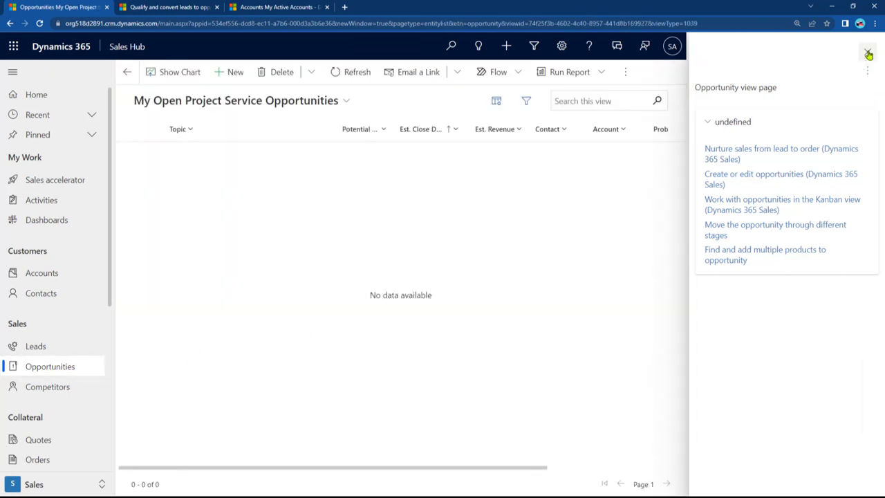
{"action": "left_click", "coordinate": [869, 53]}
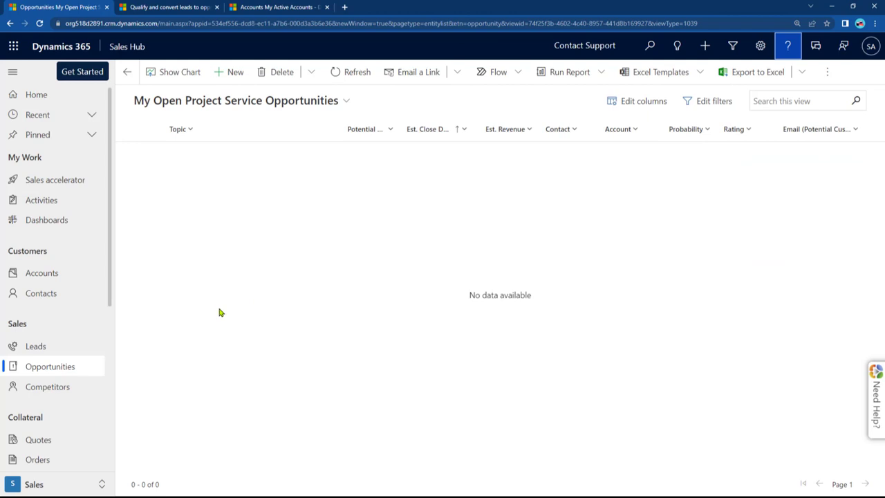
{"action": "left_click", "coordinate": [133, 47]}
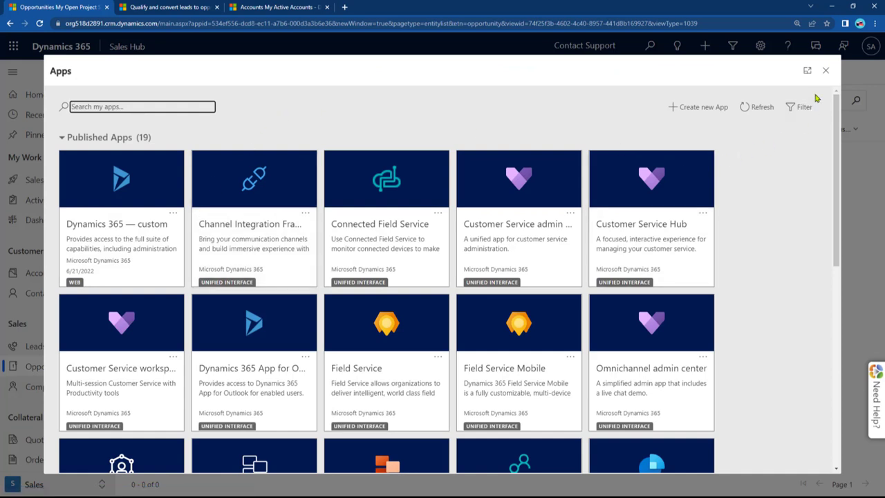
{"action": "left_click", "coordinate": [825, 72]}
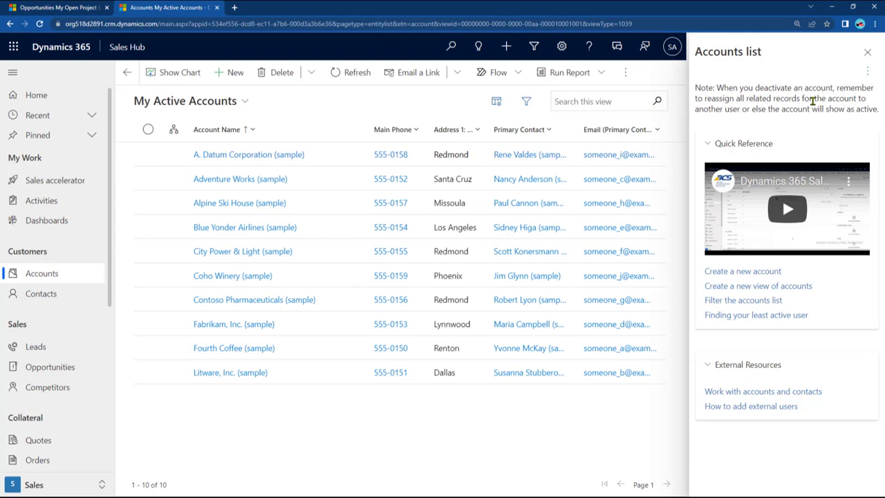
Step: Open the Accounts list help for editing, check the text formatting options on the note paragraph, and discard the edit
{"action": "left_click", "coordinate": [867, 71]}
{"action": "left_click", "coordinate": [801, 90]}
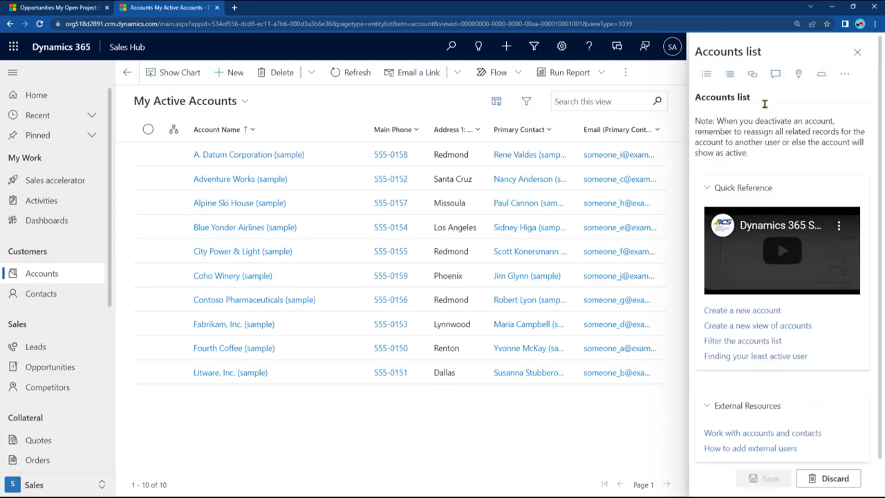
{"action": "double_click", "coordinate": [747, 121]}
{"action": "triple_click", "coordinate": [747, 121]}
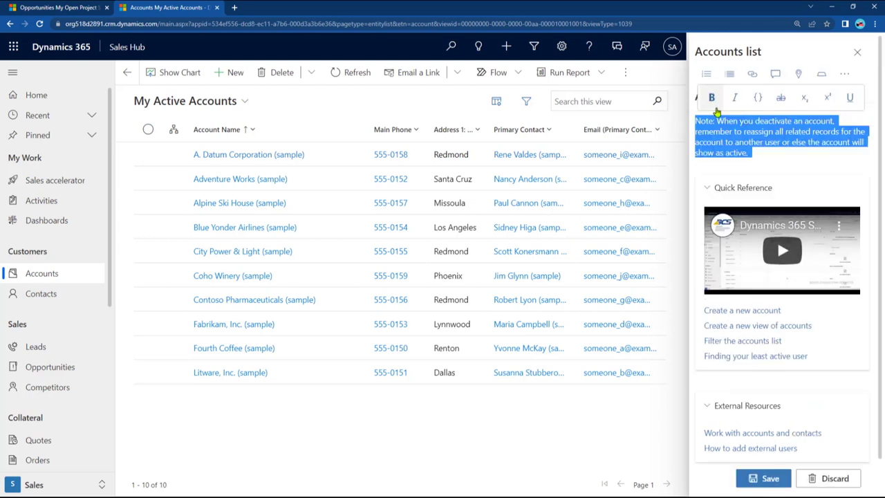
{"action": "left_click", "coordinate": [790, 147]}
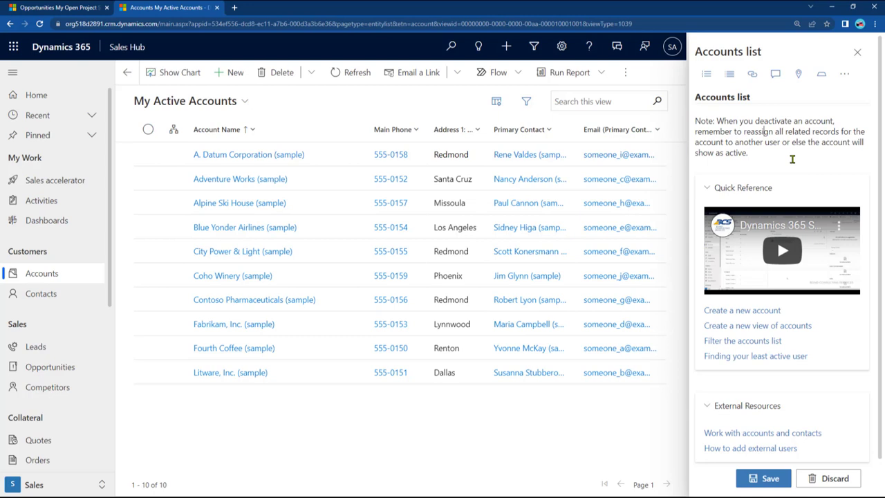
{"action": "left_click", "coordinate": [834, 477]}
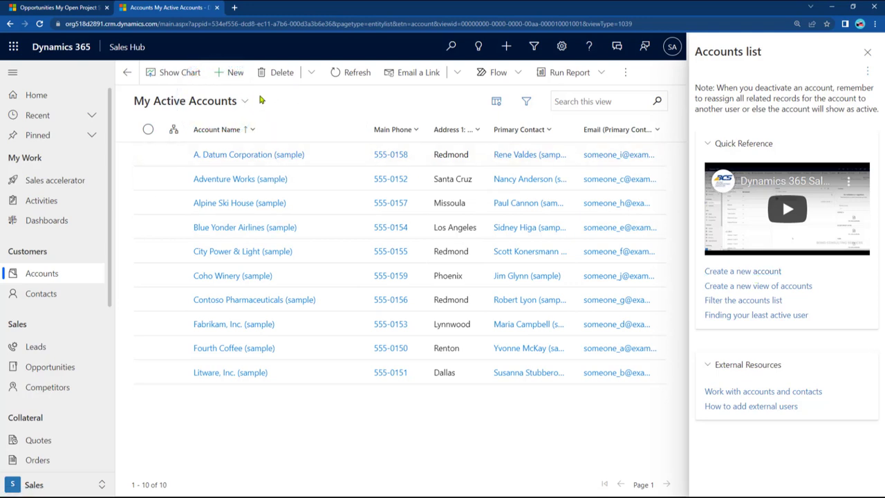
Step: Test the "Create a new view of accounts" help link twice, dismissing its balloon each time
{"action": "left_click", "coordinate": [216, 99]}
{"action": "left_click", "coordinate": [772, 286]}
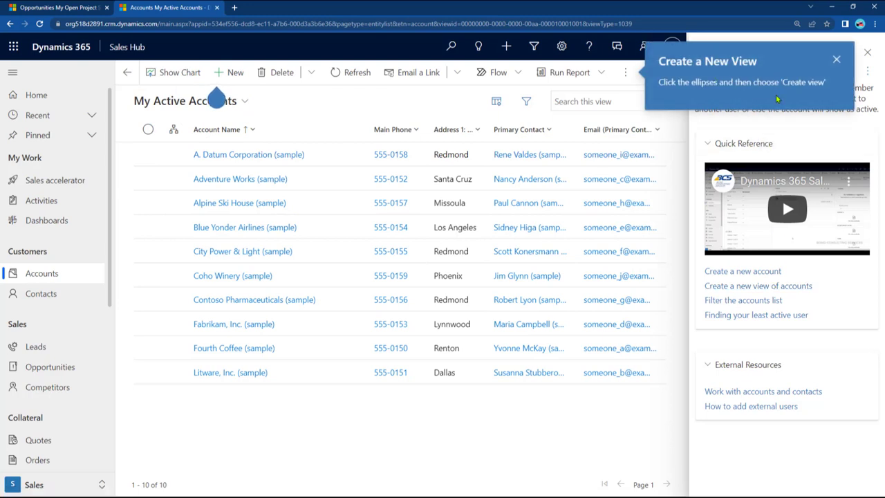
{"action": "left_click", "coordinate": [837, 59]}
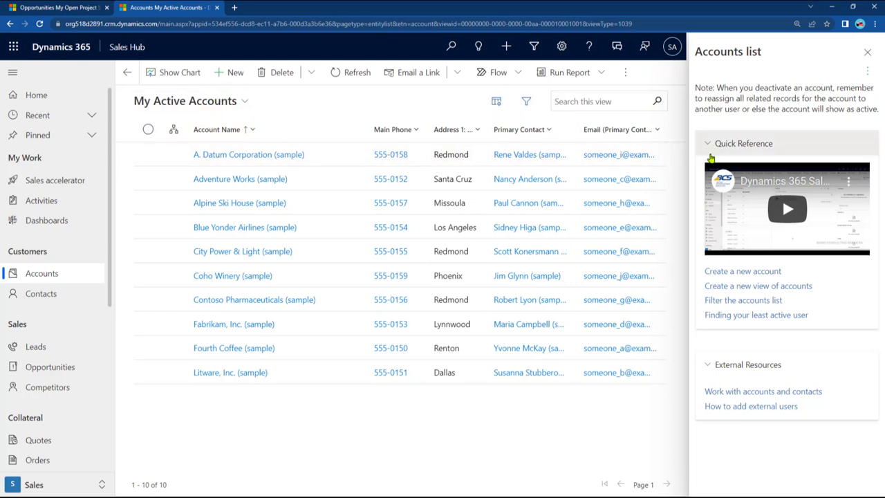
{"action": "left_click", "coordinate": [741, 286]}
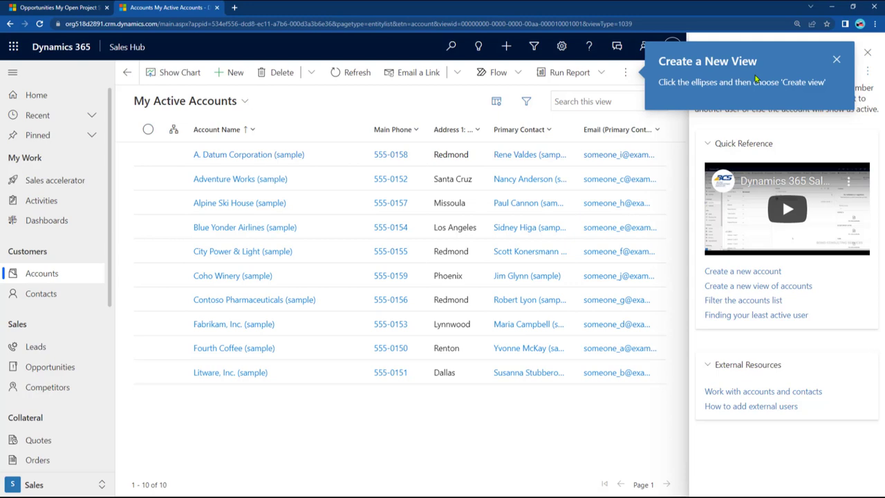
{"action": "left_click", "coordinate": [836, 60]}
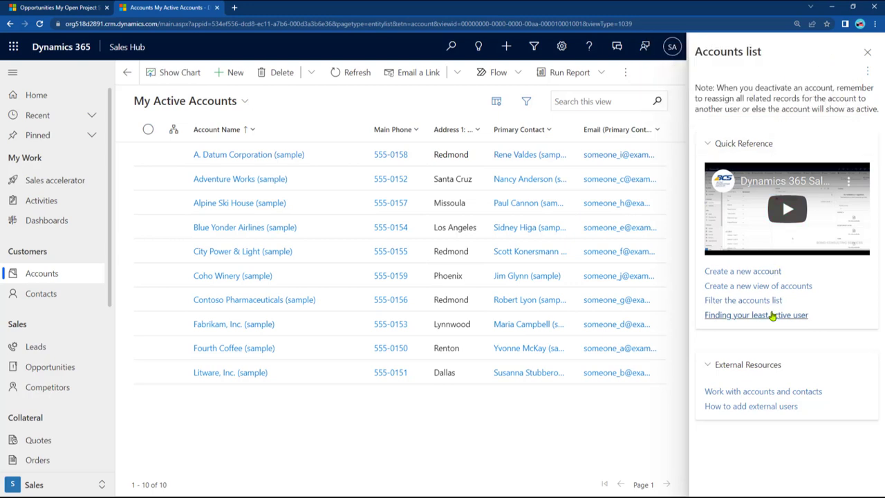
{"action": "left_click", "coordinate": [867, 71]}
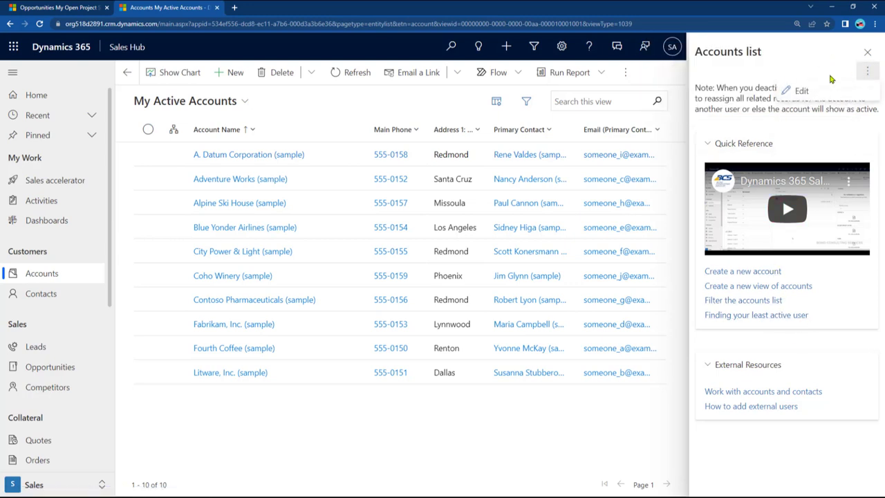
{"action": "left_click", "coordinate": [827, 88]}
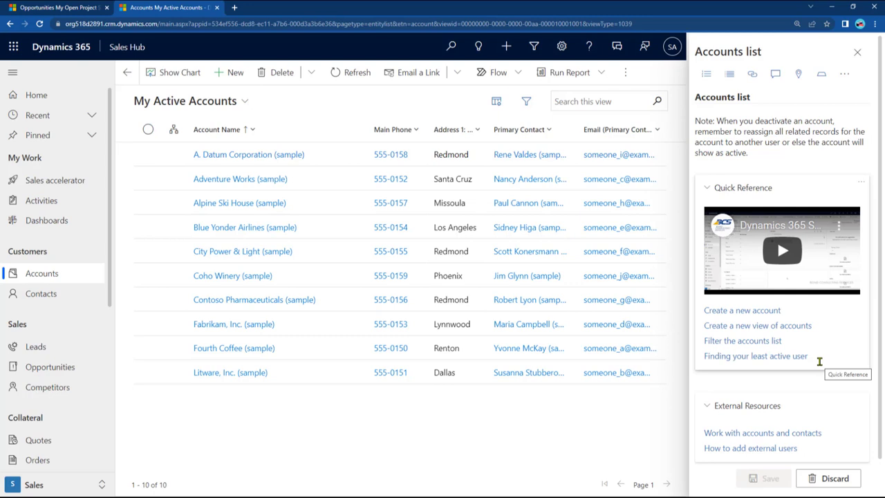
{"action": "left_click", "coordinate": [810, 478]}
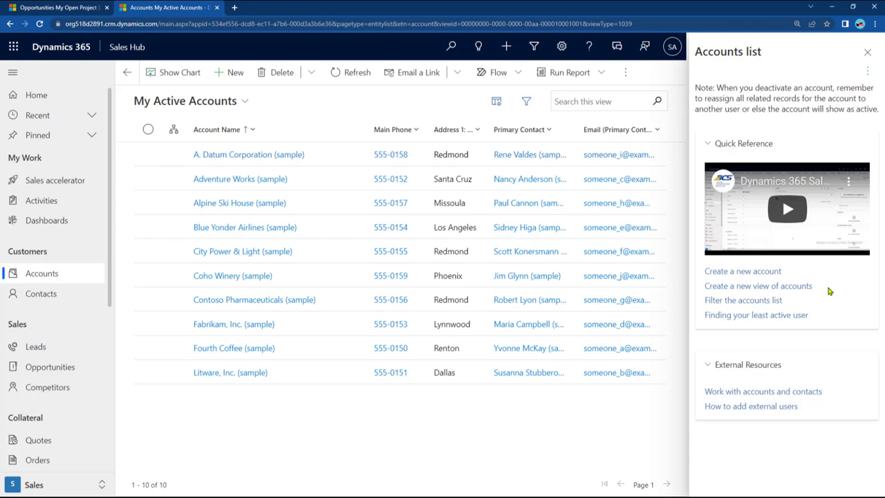
Step: Open the Accounts list help for editing and add a line below "Finding your least active user" in Quick Reference
{"action": "left_click", "coordinate": [867, 72]}
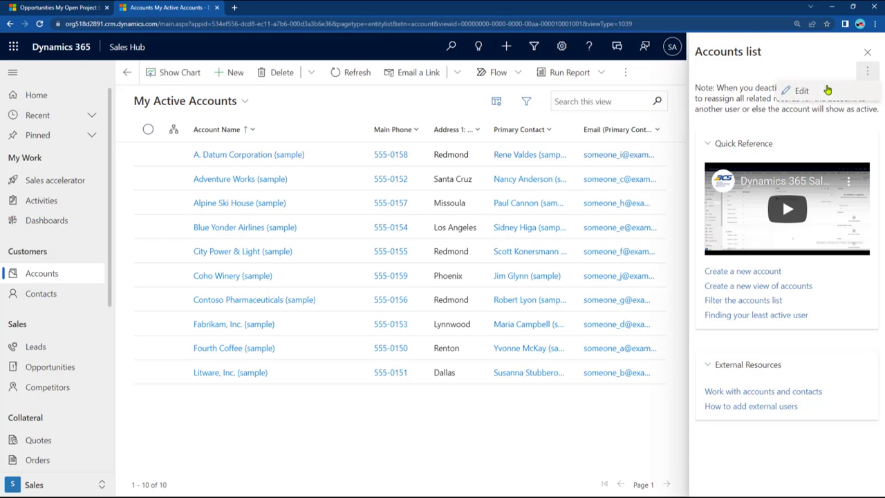
{"action": "left_click", "coordinate": [827, 91]}
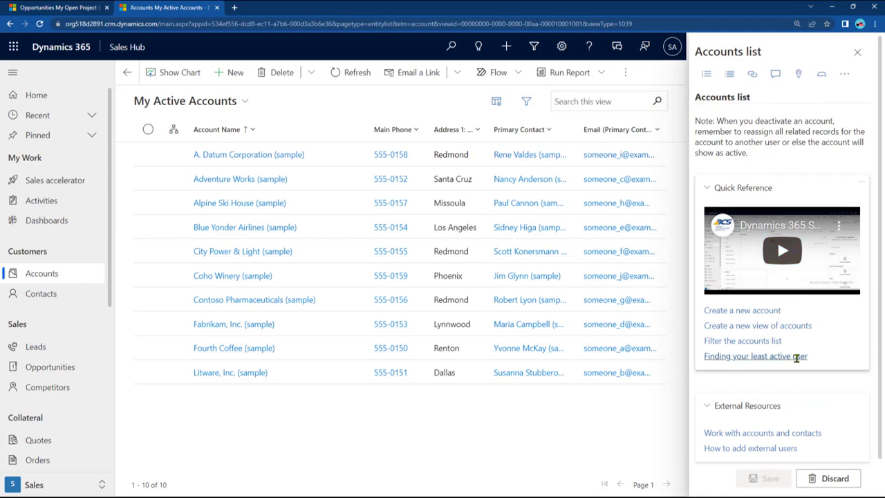
{"action": "left_click", "coordinate": [821, 358]}
{"action": "key", "text": "Return"}
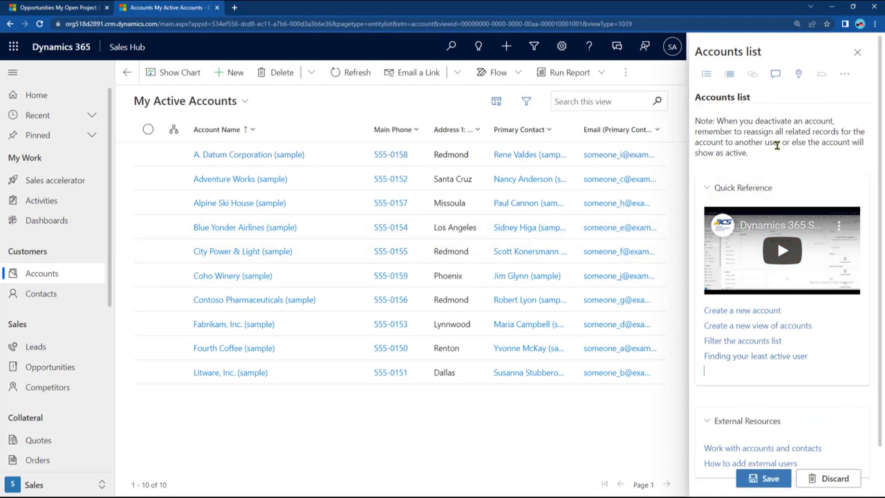
Step: Insert a coachmark link with the text "contacts" pointing to Contacts in the site navigation, and save the help pane
{"action": "left_click", "coordinate": [797, 73]}
{"action": "left_click_drag", "start_coordinate": [770, 162], "coordinate": [49, 300]}
{"action": "left_click", "coordinate": [755, 119]}
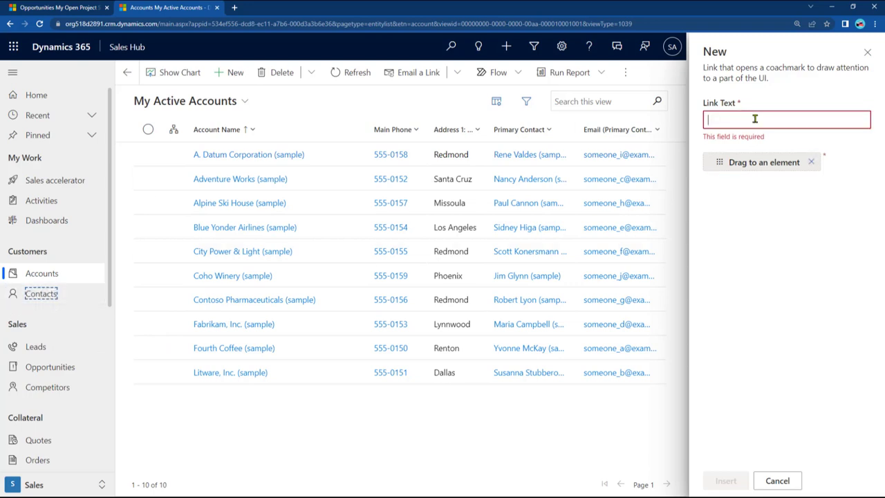
{"action": "type", "text": "conta"}
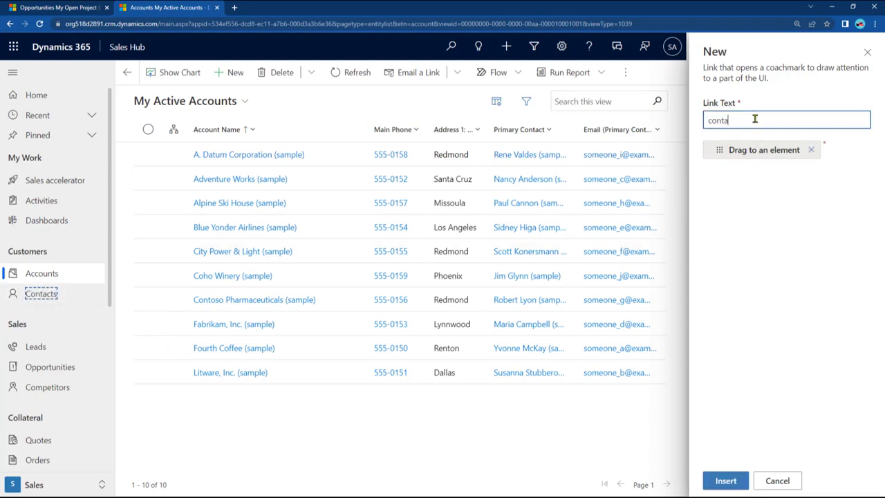
{"action": "type", "text": "cts"}
{"action": "left_click", "coordinate": [726, 480]}
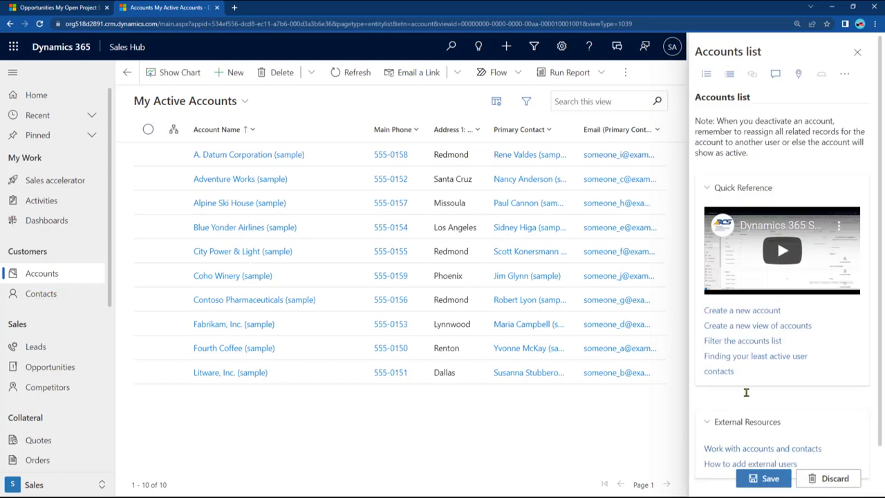
{"action": "left_click", "coordinate": [768, 477]}
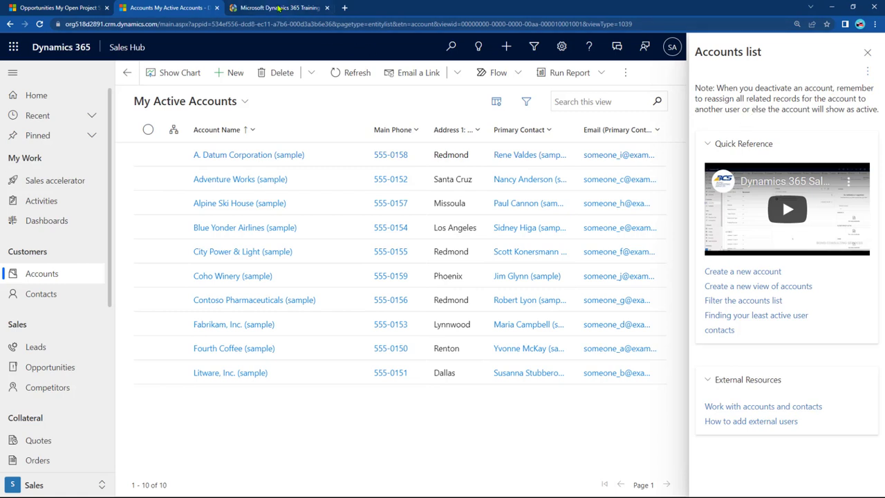
Step: Switch to the VisualSP Microsoft Dynamics 365 training web page and view it from the beginning
{"action": "left_click", "coordinate": [279, 8]}
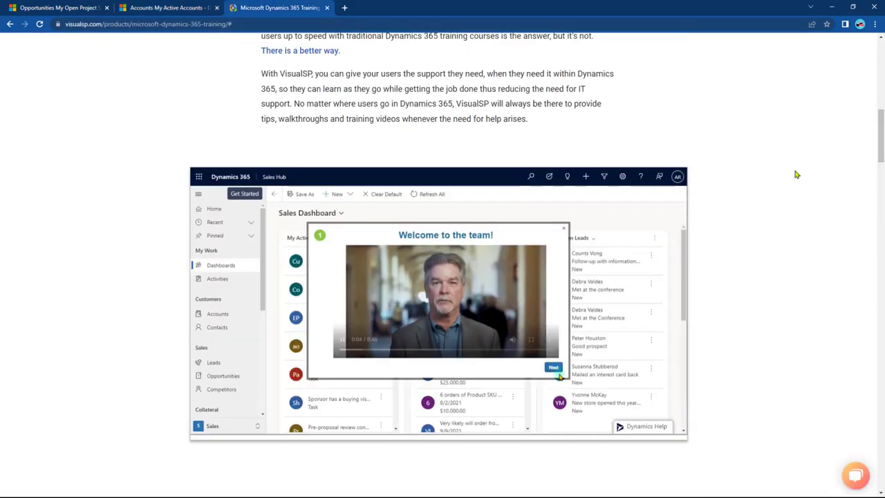
{"action": "left_click_drag", "start_coordinate": [881, 133], "coordinate": [881, 41]}
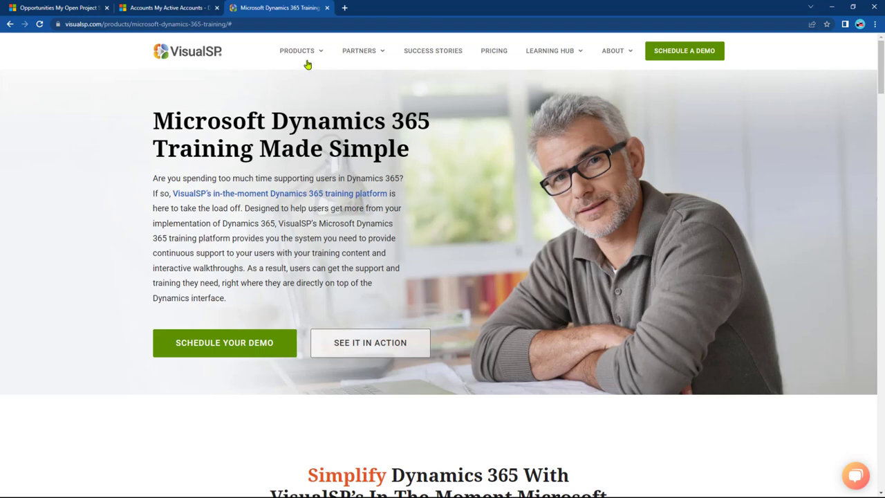
Step: Look over VisualSP's list of products and the rest of its Microsoft Dynamics 365 training page
{"action": "mouse_move", "coordinate": [308, 55]}
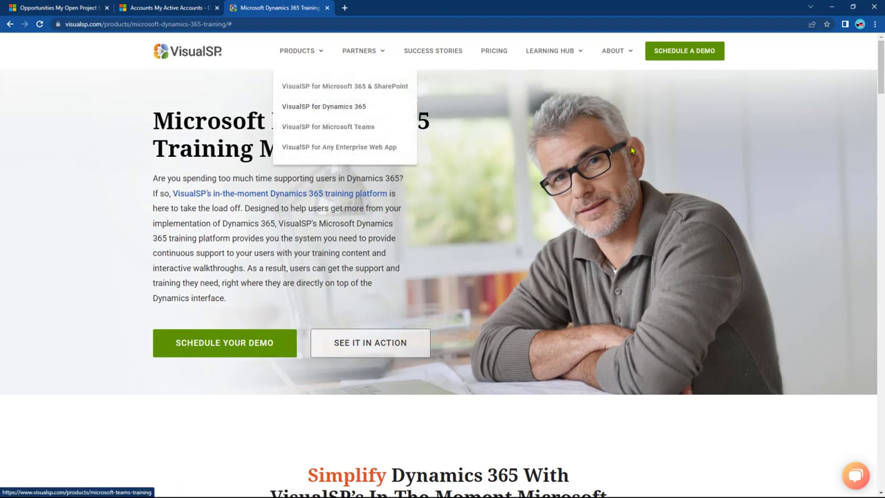
{"action": "left_click_drag", "start_coordinate": [882, 103], "coordinate": [881, 182]}
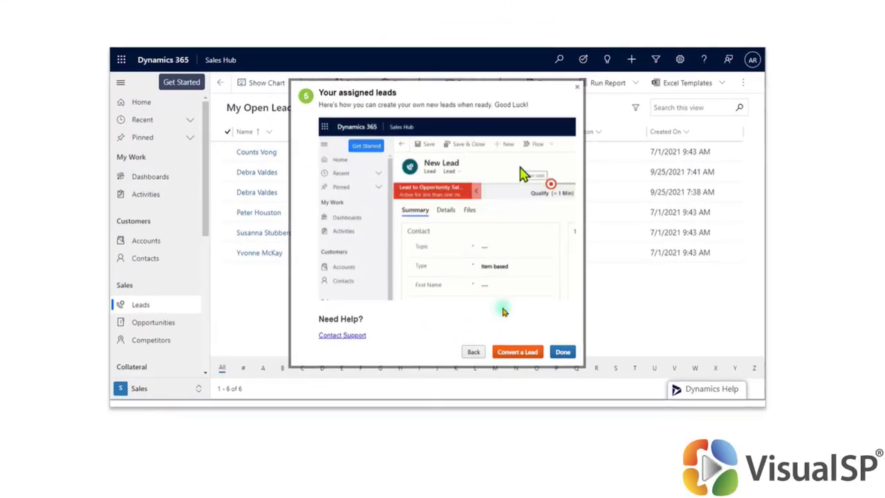
Step: View the Convert a Lead video from the "Your assigned leads" walkthrough step, close it, and finish the walkthrough
{"action": "left_click", "coordinate": [511, 353]}
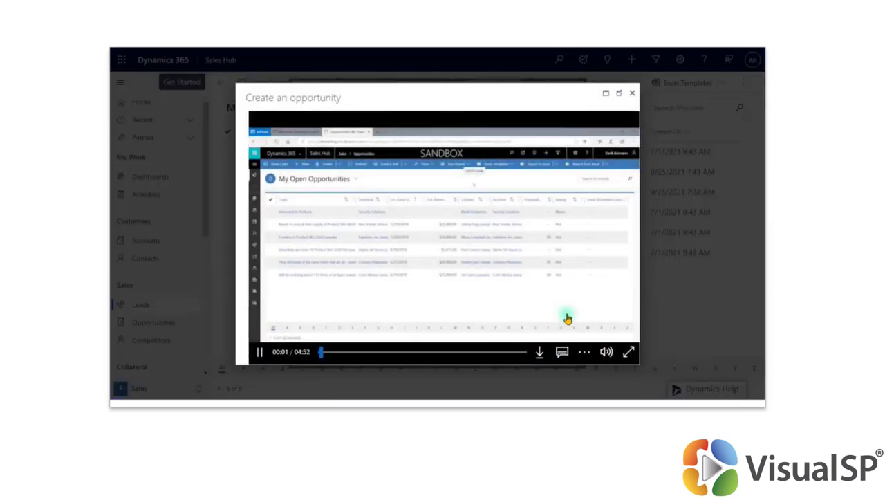
{"action": "left_click", "coordinate": [631, 94]}
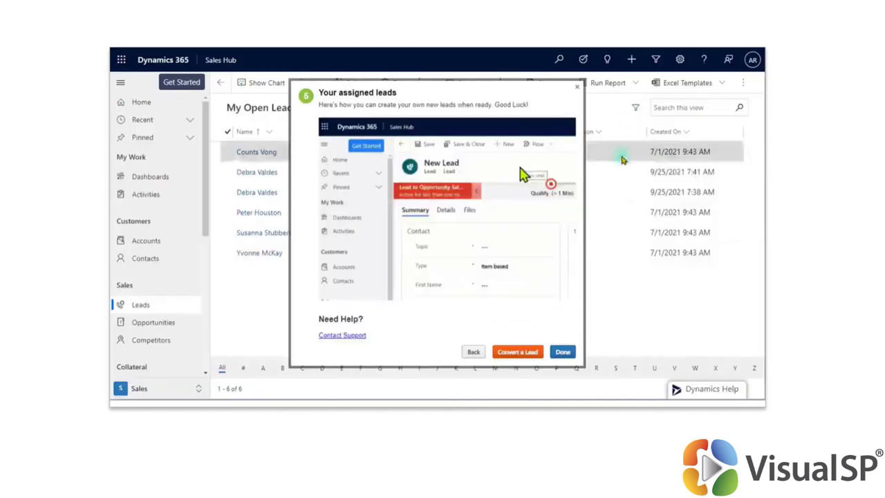
{"action": "left_click", "coordinate": [564, 351]}
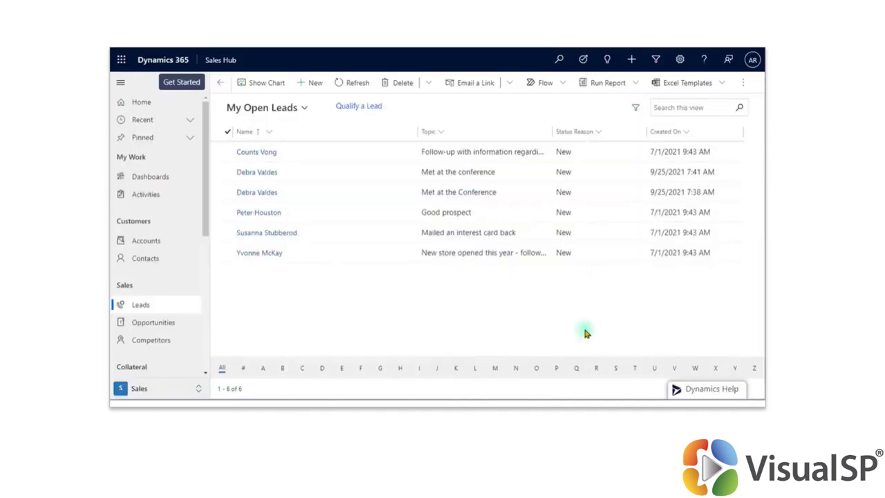
Step: Open the Dynamics 365 Help Platform from the leads list and view the onboarding item "When to Use a Lead vs. an Opportunity"
{"action": "left_click", "coordinate": [689, 391]}
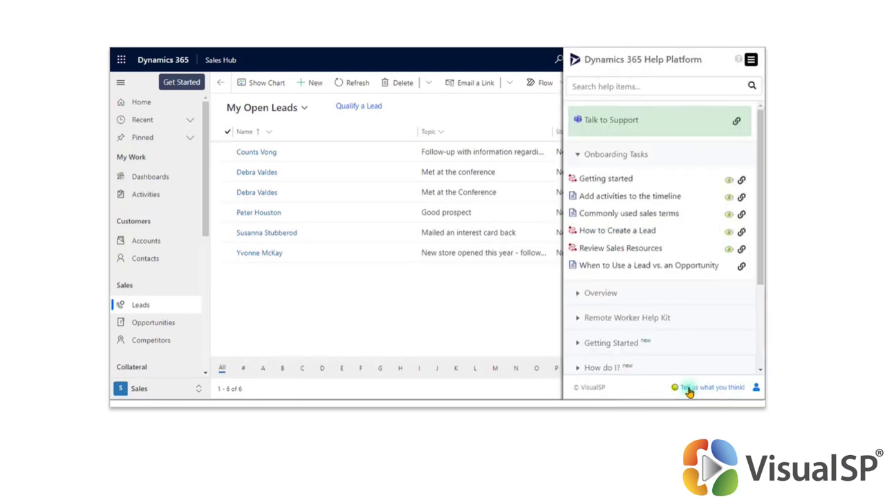
{"action": "left_click", "coordinate": [691, 267]}
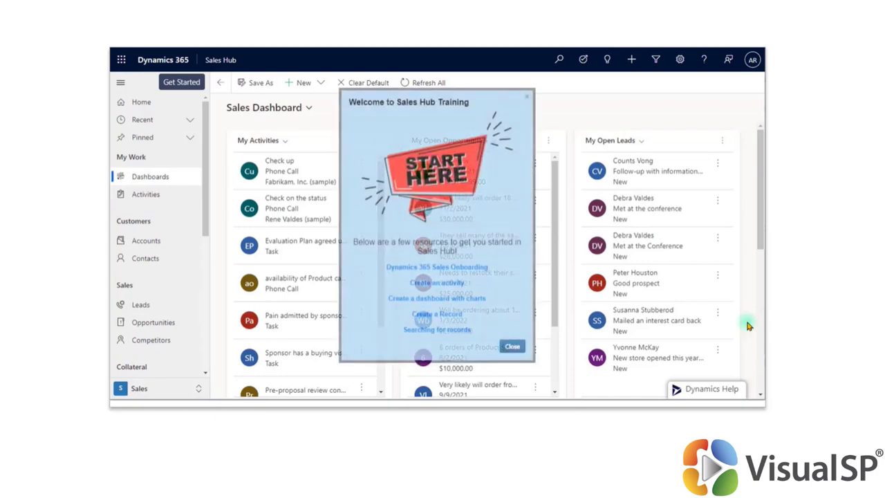
Step: Start the "Dynamics 365 Sales Onboarding" walkthrough from the Sales Hub training welcome message and advance past the welcome video
{"action": "left_click", "coordinate": [478, 266]}
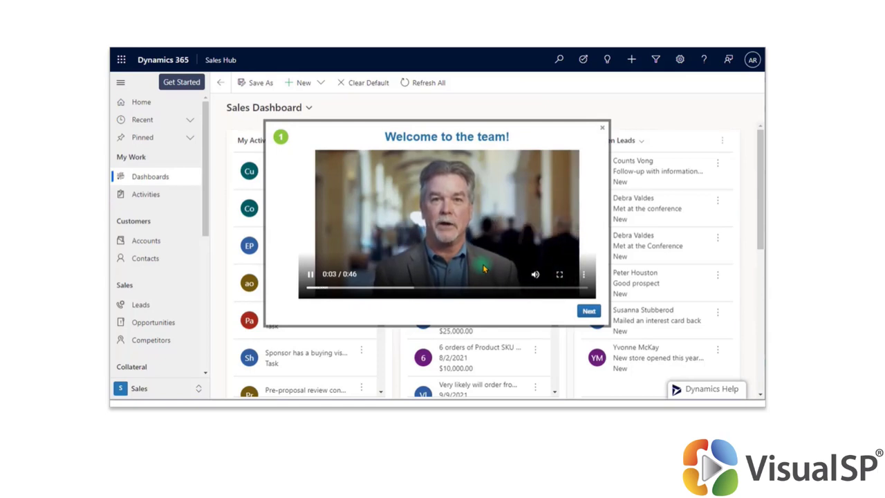
{"action": "left_click", "coordinate": [589, 310]}
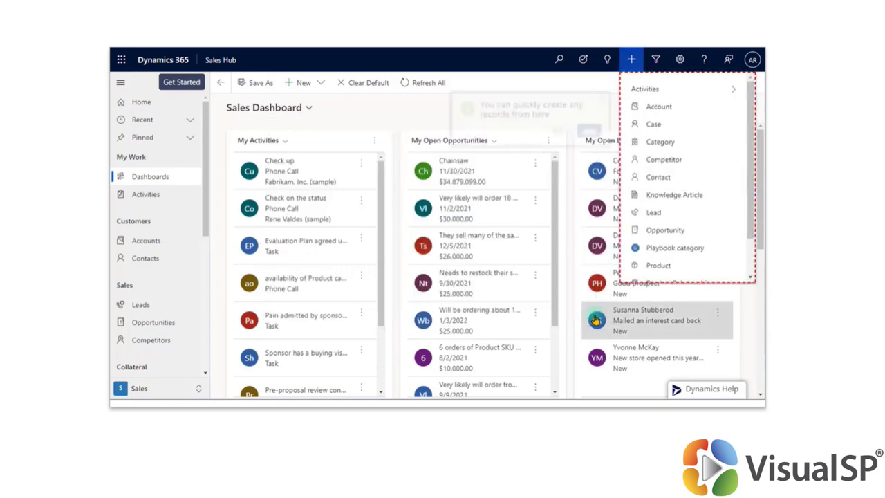